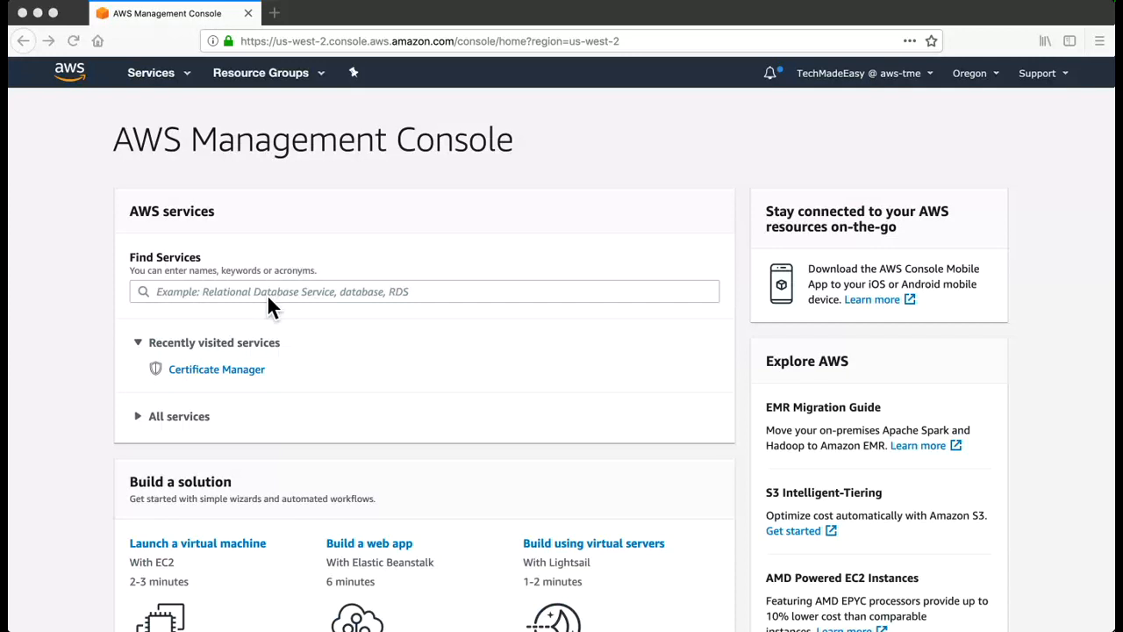
# Step: Open Certificate Manager and start provisioning a certificate as a public certificate request
pyautogui.click(243, 376)
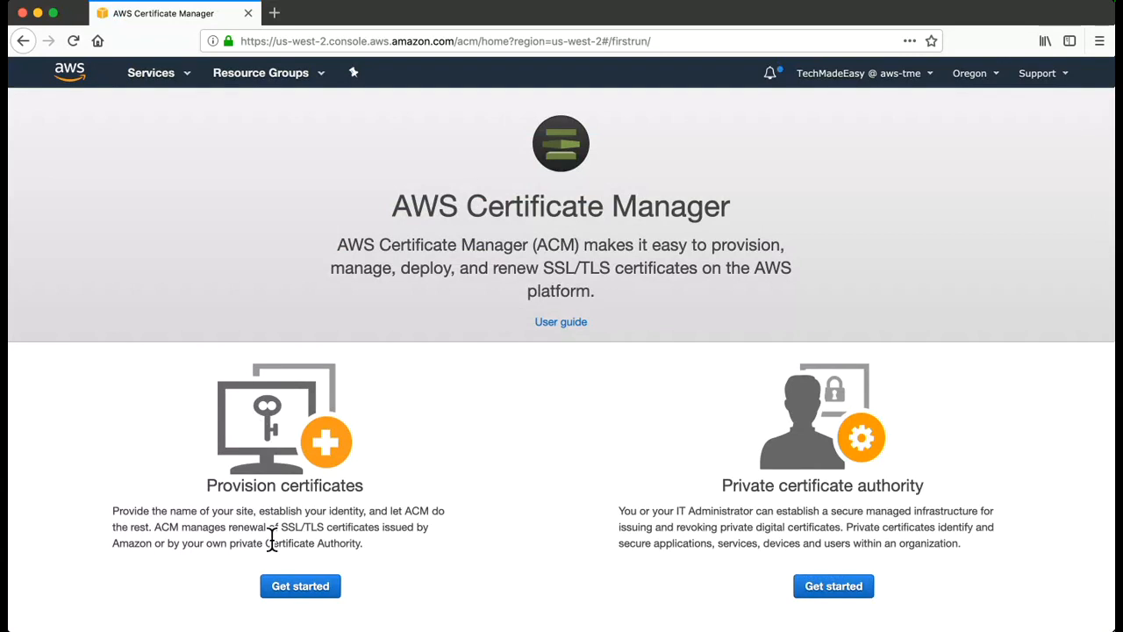
pyautogui.moveTo(208, 488); pyautogui.dragTo(391, 501)
pyautogui.click(318, 594)
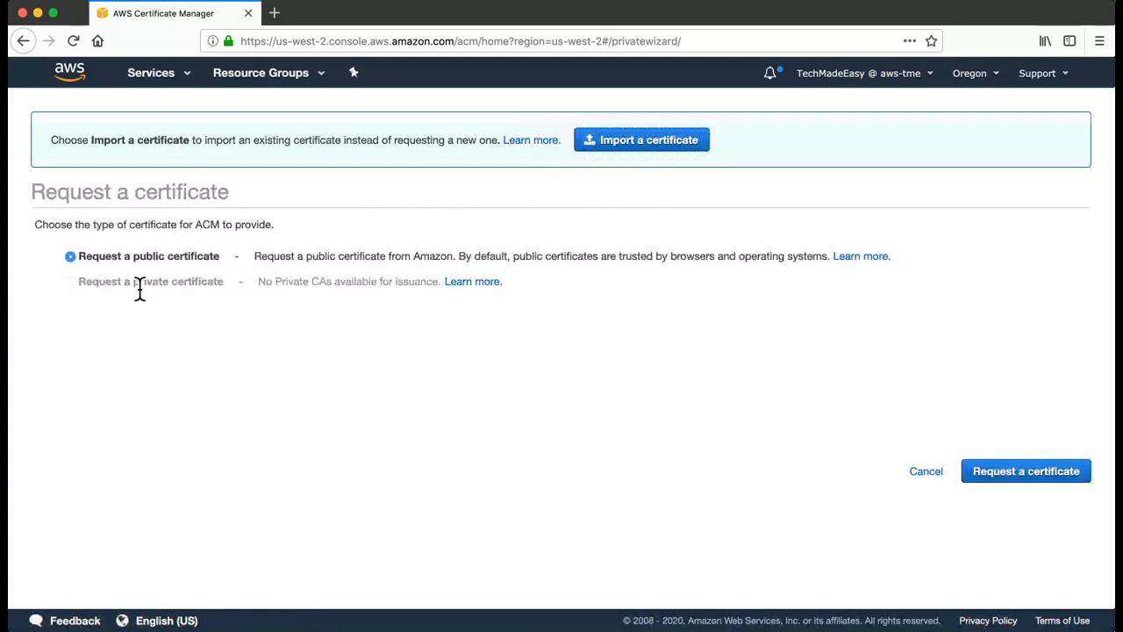
pyautogui.moveTo(84, 258); pyautogui.dragTo(224, 261)
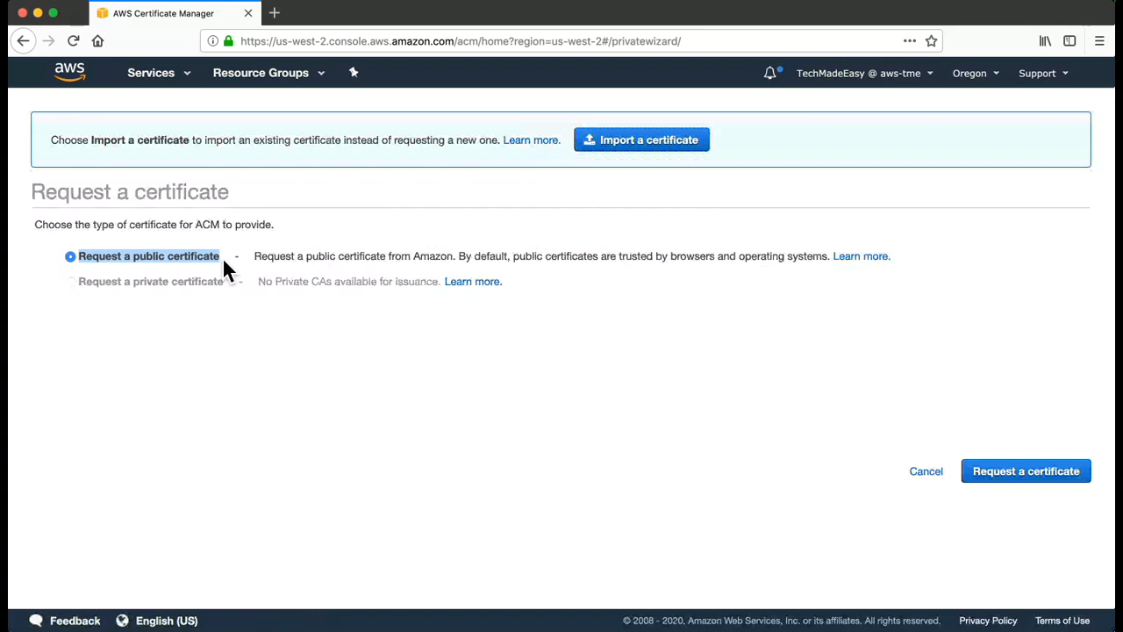
pyautogui.doubleClick(154, 283)
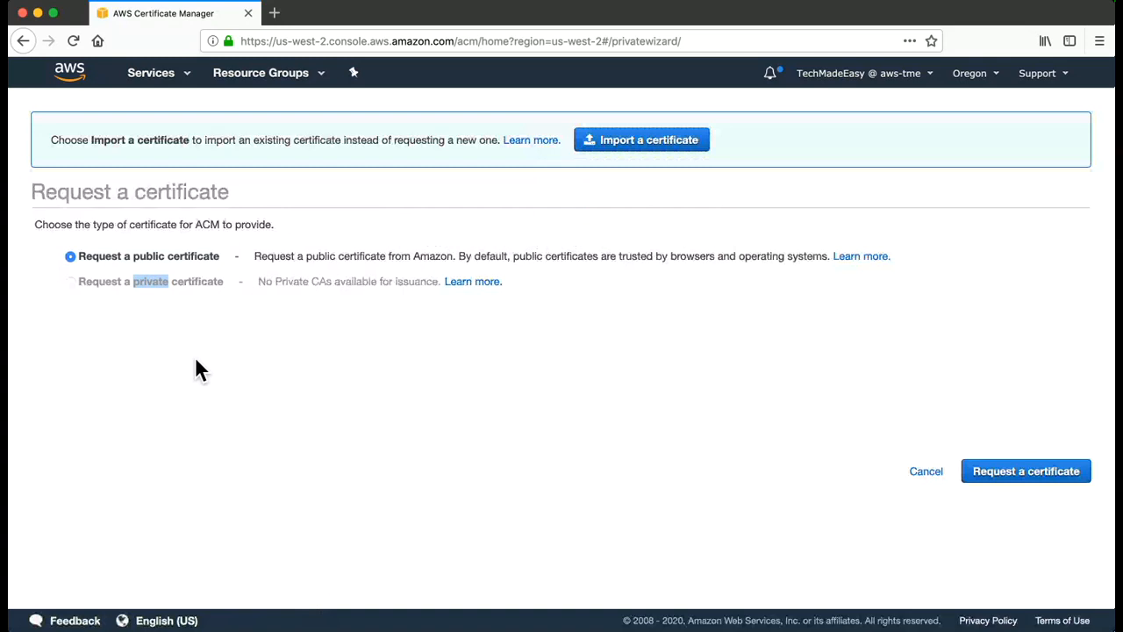
pyautogui.doubleClick(158, 257)
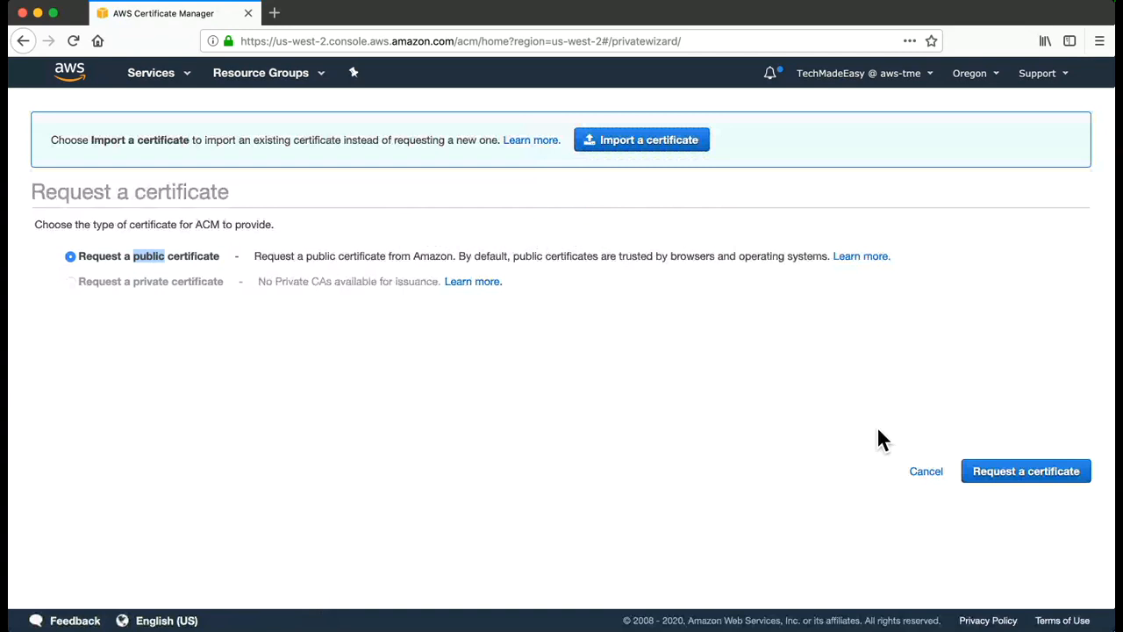
pyautogui.click(1014, 478)
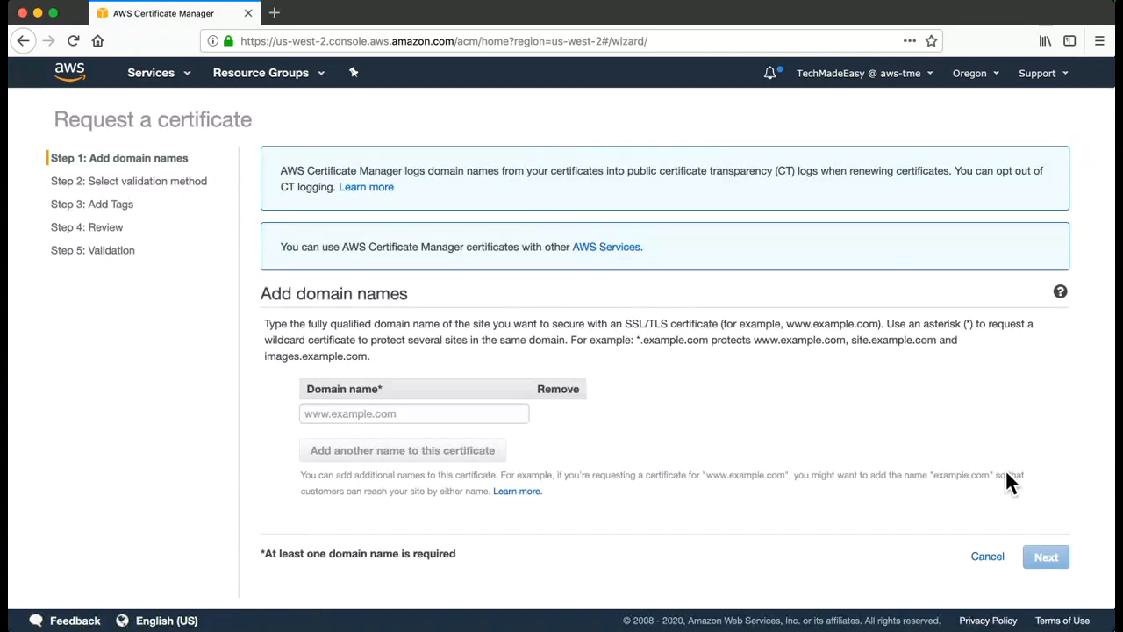
# Step: Enter shuntz.xyz as the certificate's only domain name and continue to the validation method
pyautogui.click(442, 415)
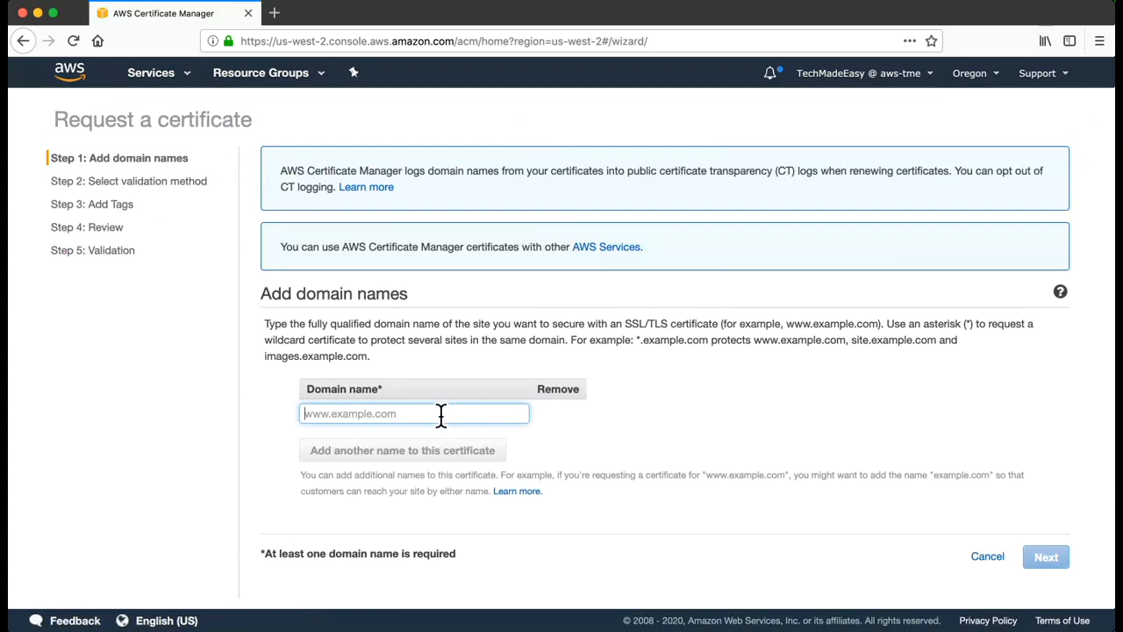
pyautogui.write('shuntz.xyz')
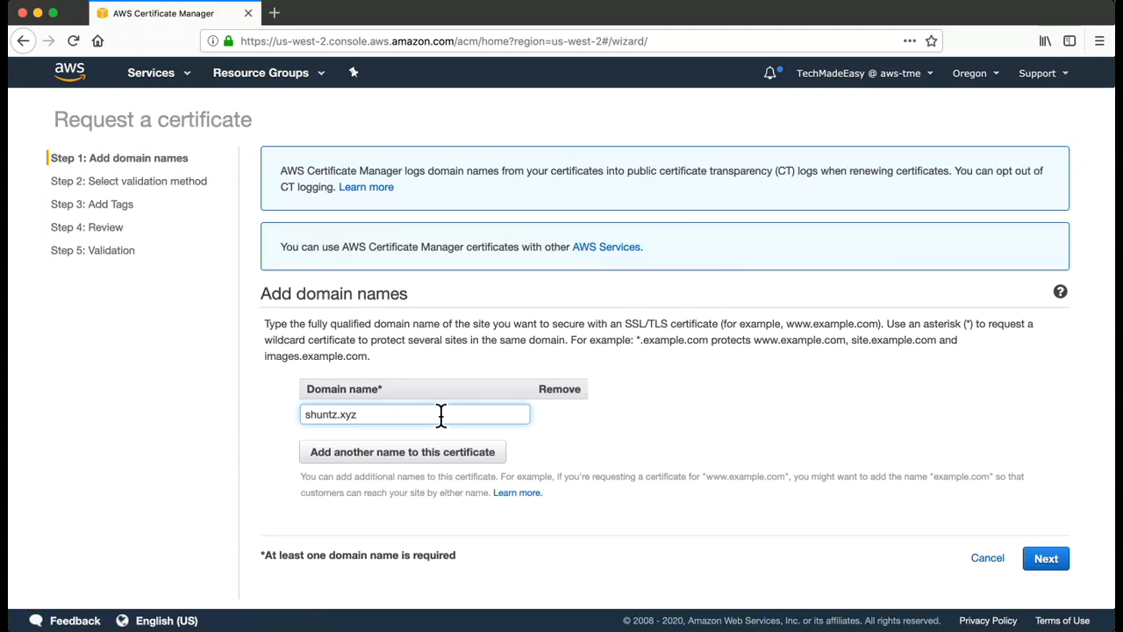
pyautogui.click(373, 454)
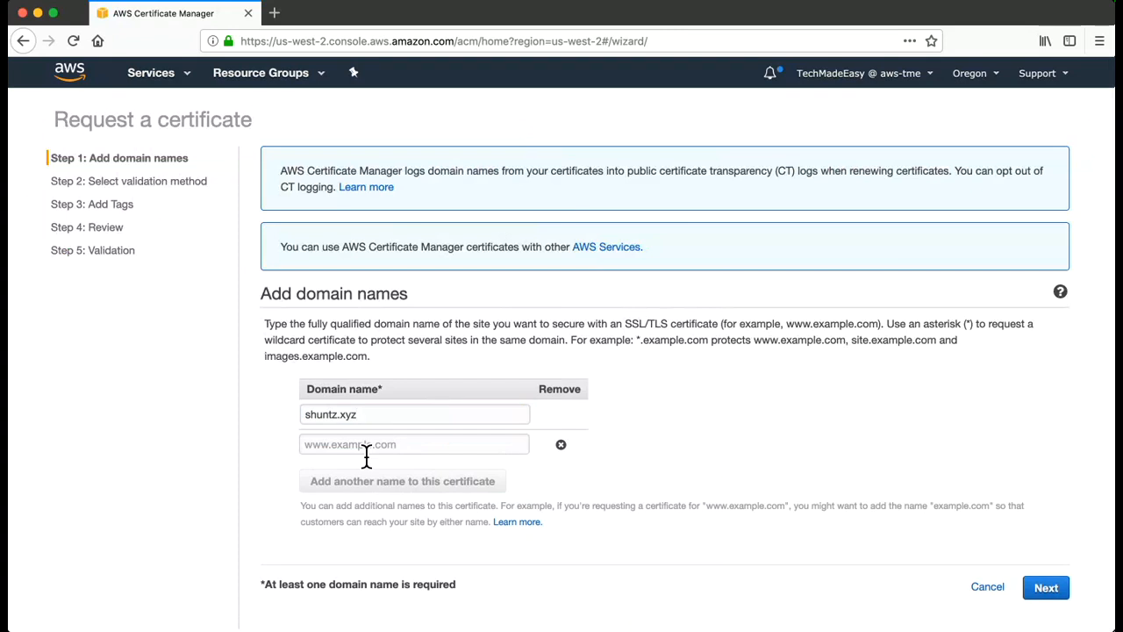
pyautogui.click(562, 446)
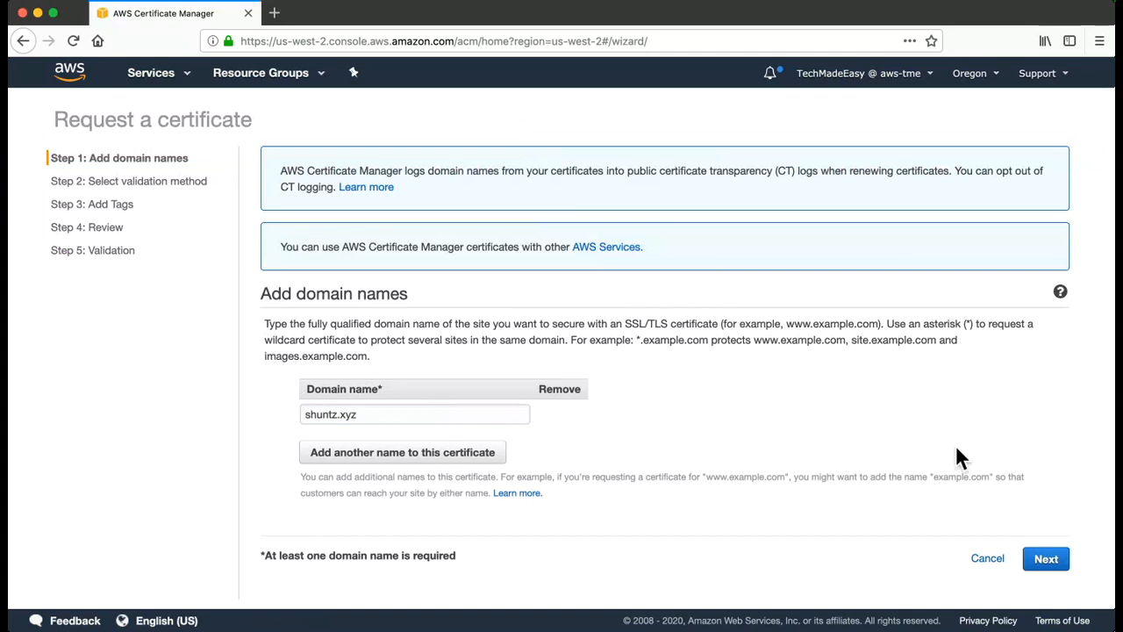
pyautogui.click(1058, 563)
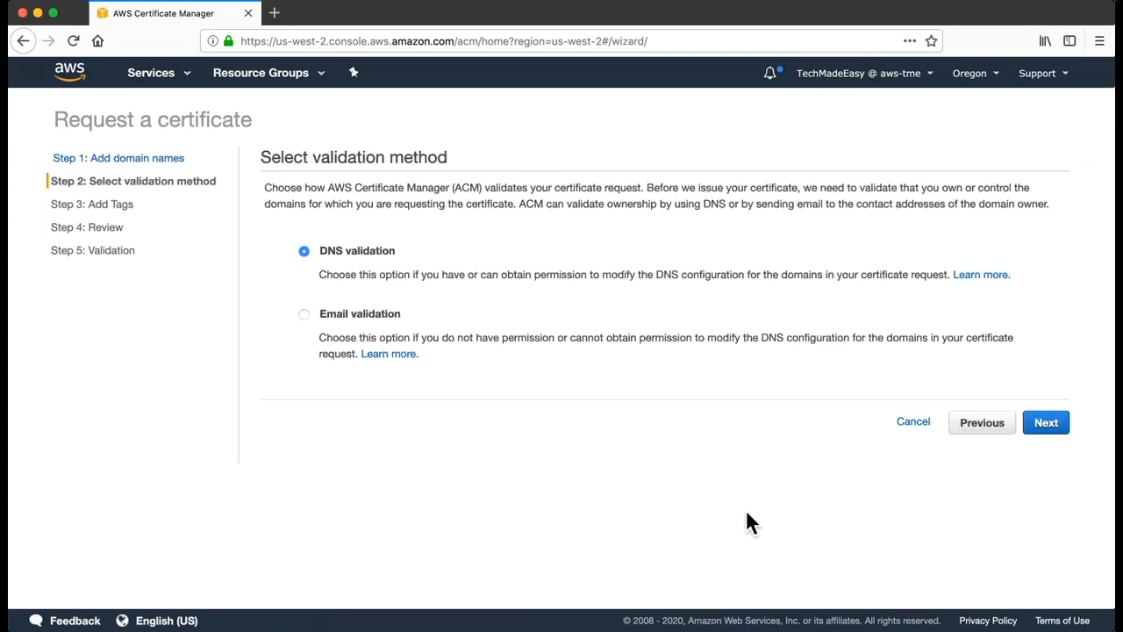
# Step: Keep DNS validation as the method and submit the certificate request without any tags
pyautogui.tripleClick(339, 253)
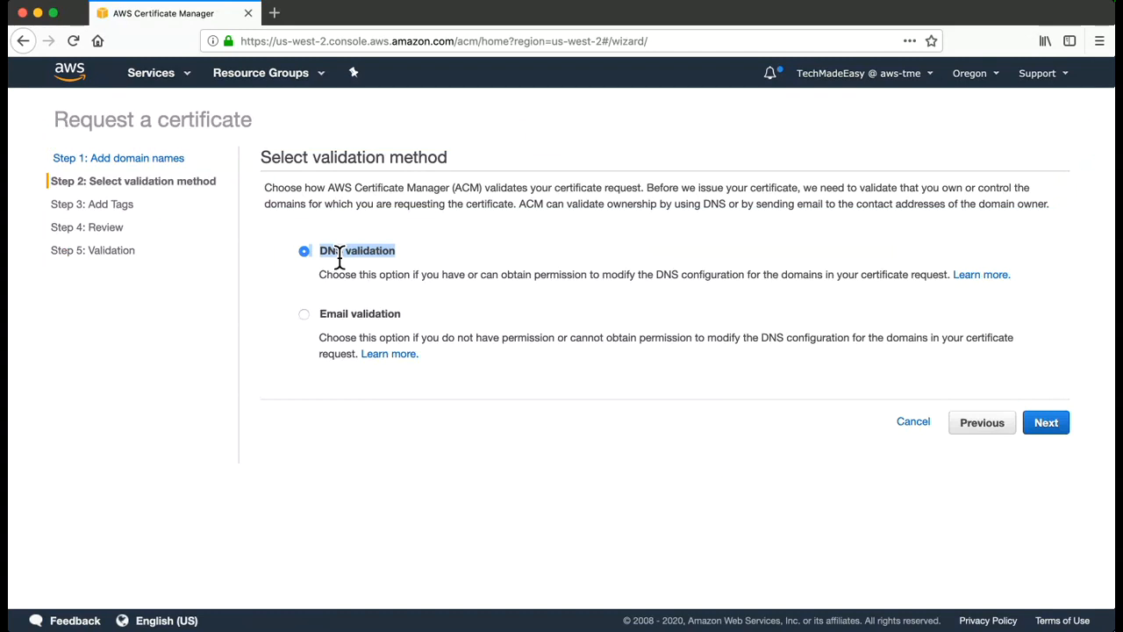
pyautogui.click(430, 249)
pyautogui.moveTo(323, 252); pyautogui.dragTo(434, 259)
pyautogui.click(434, 259)
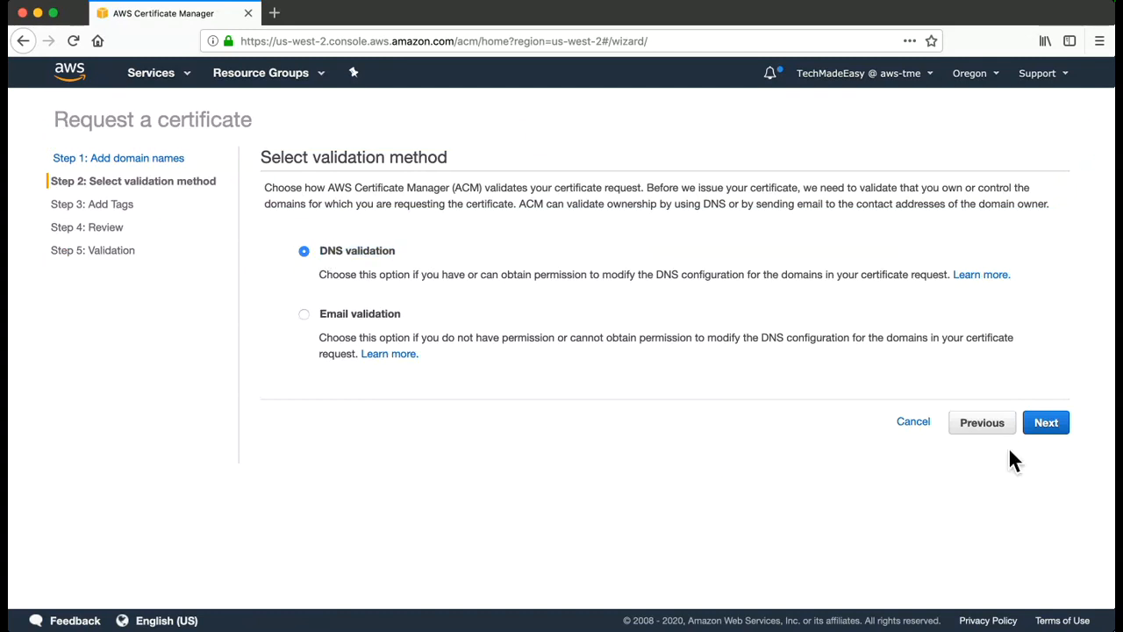
pyautogui.click(1056, 425)
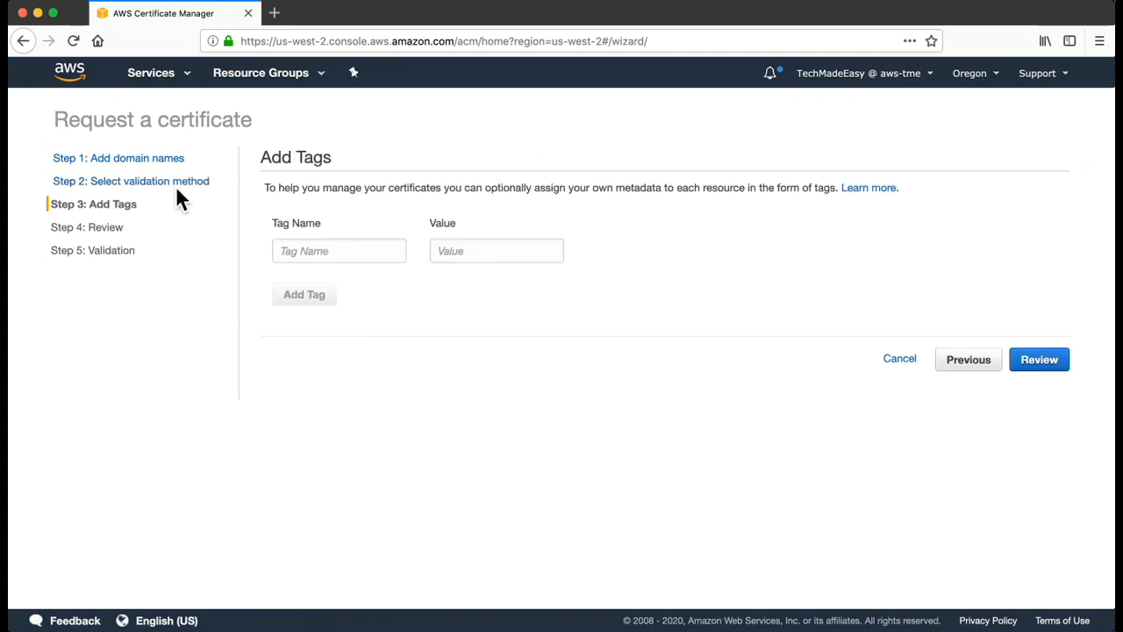
pyautogui.click(1046, 366)
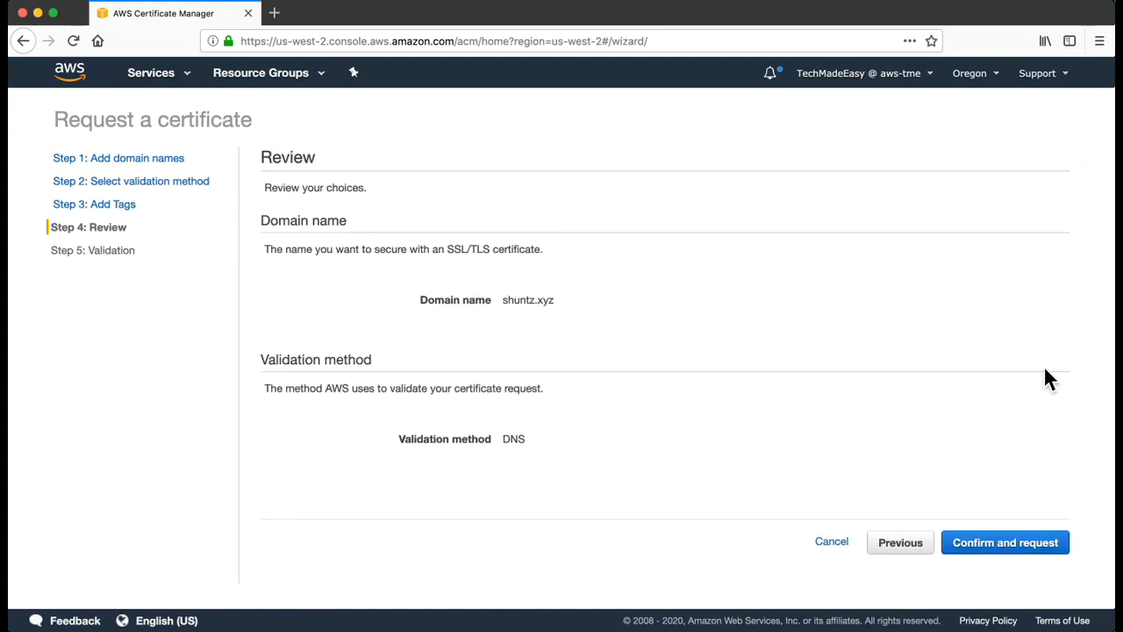
pyautogui.click(999, 562)
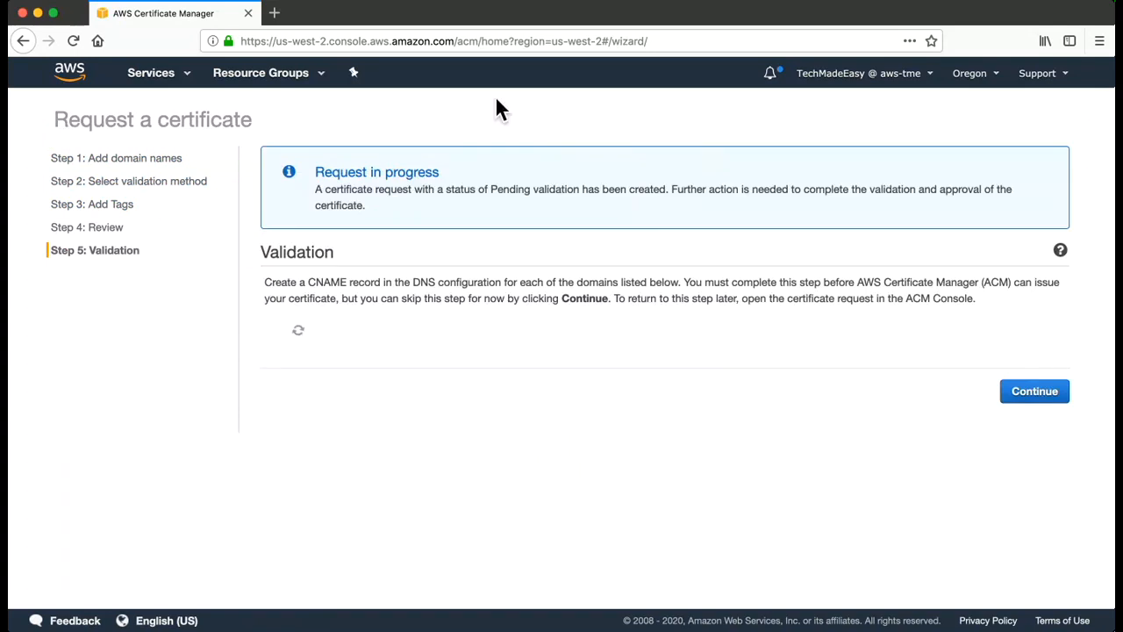
# Step: Expand the shuntz.xyz domain entry to view the CNAME record required for its validation
pyautogui.moveTo(318, 175); pyautogui.dragTo(537, 179)
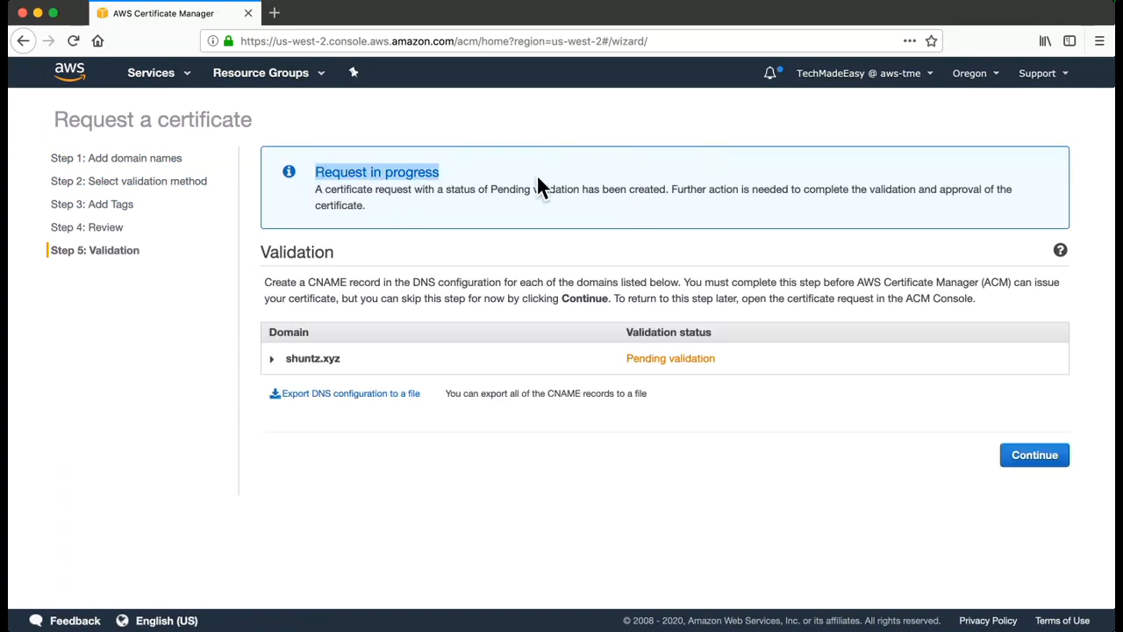
pyautogui.click(274, 363)
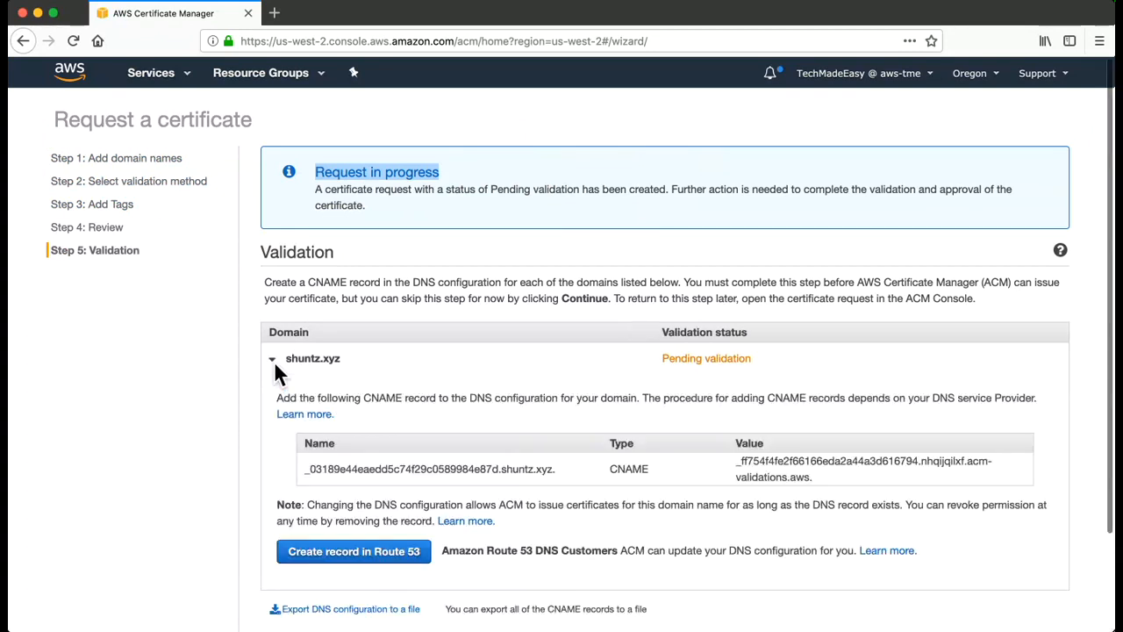
pyautogui.scroll(-3, 476, 406)
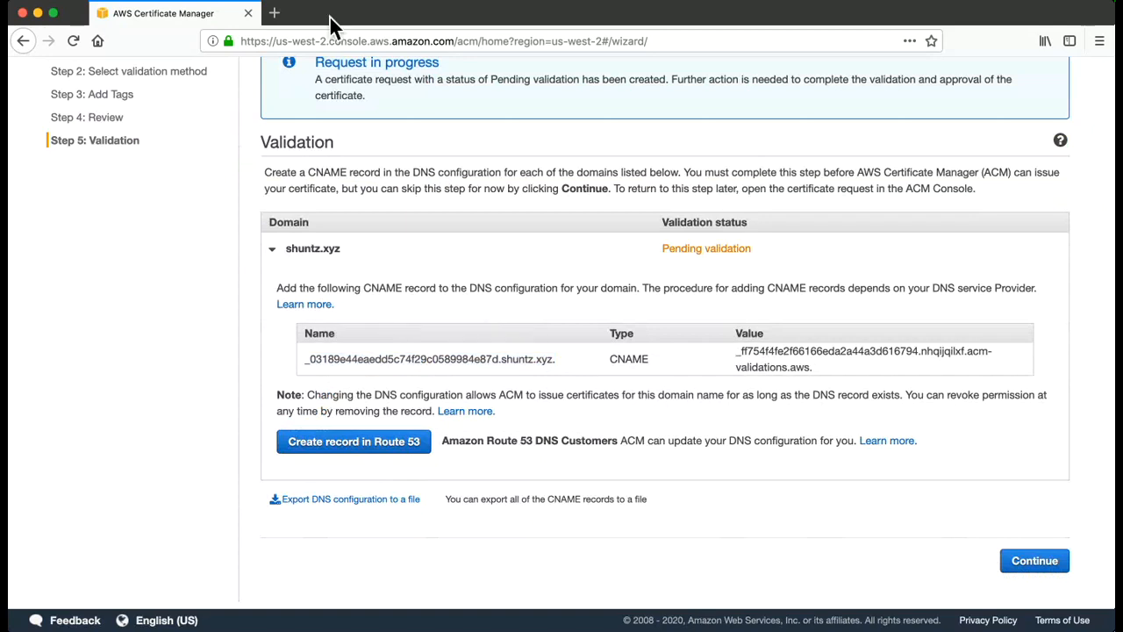
# Step: Open the AWS console home page at console.aws.amazon.com in a new browser tab
pyautogui.click(281, 16)
pyautogui.write('co')
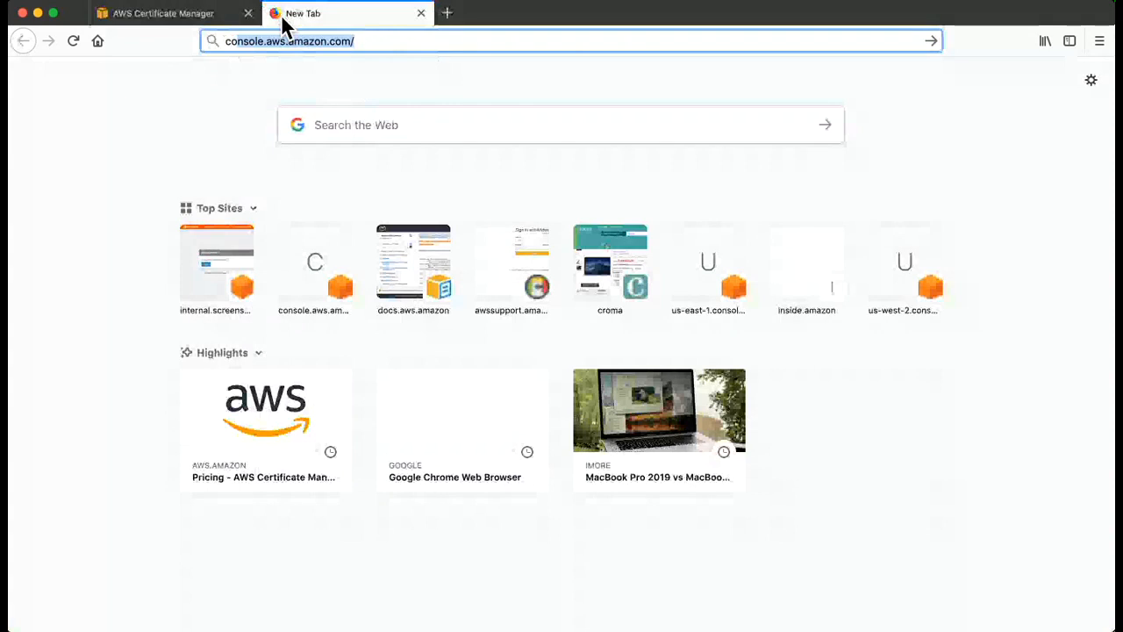
pyautogui.press('Return')
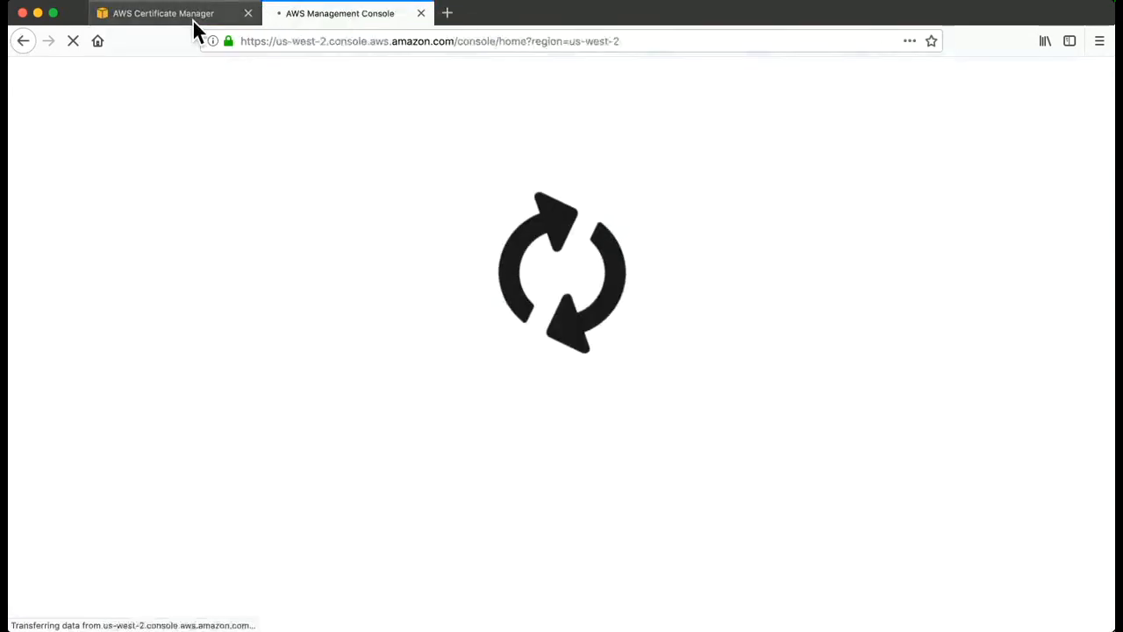
pyautogui.click(192, 16)
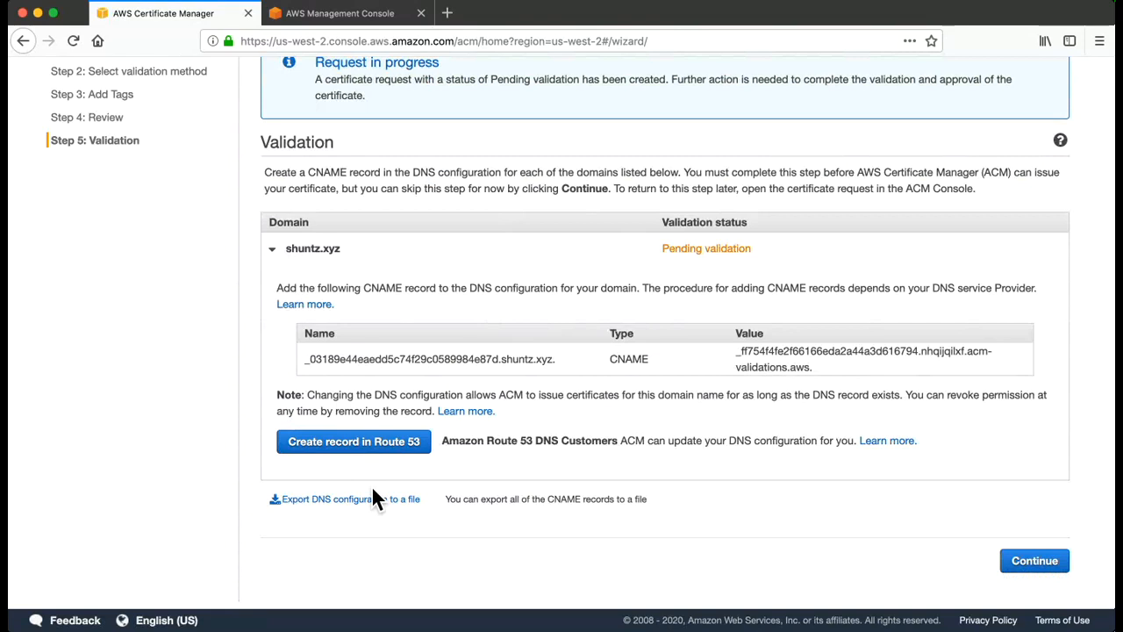
pyautogui.click(358, 11)
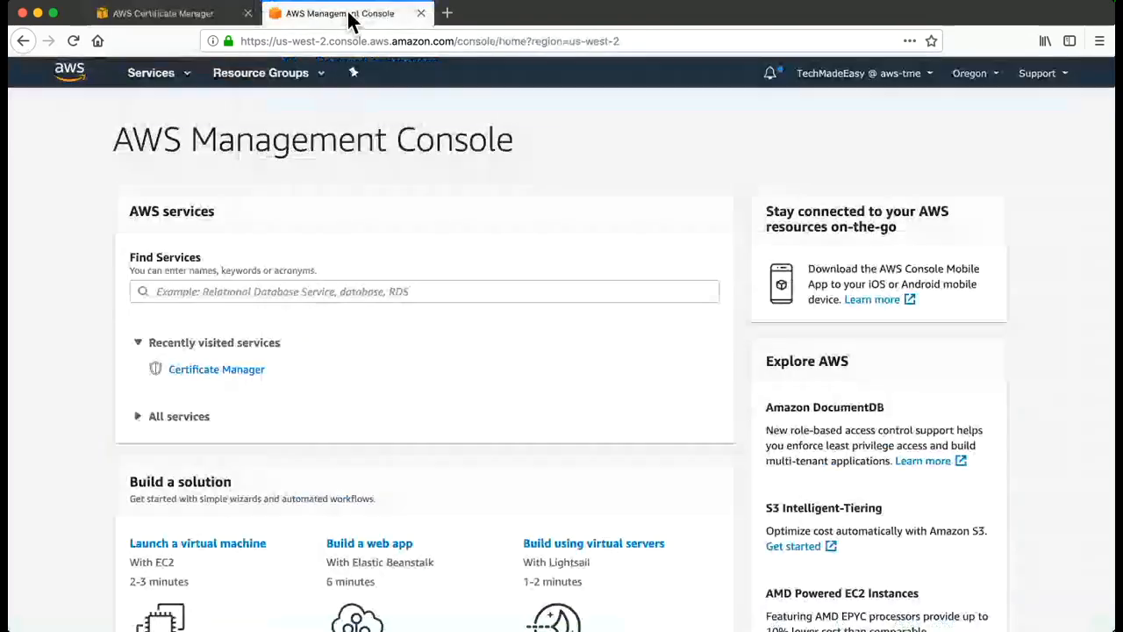
# Step: Search the AWS services for "rou" and open Route 53
pyautogui.click(216, 293)
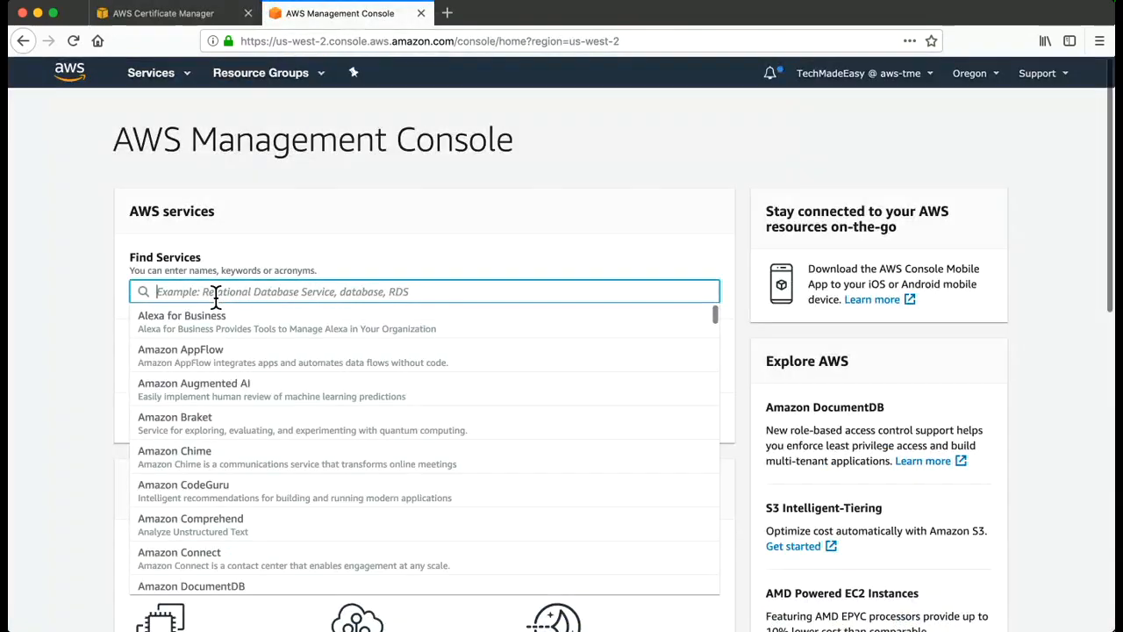
pyautogui.write('rourte53')
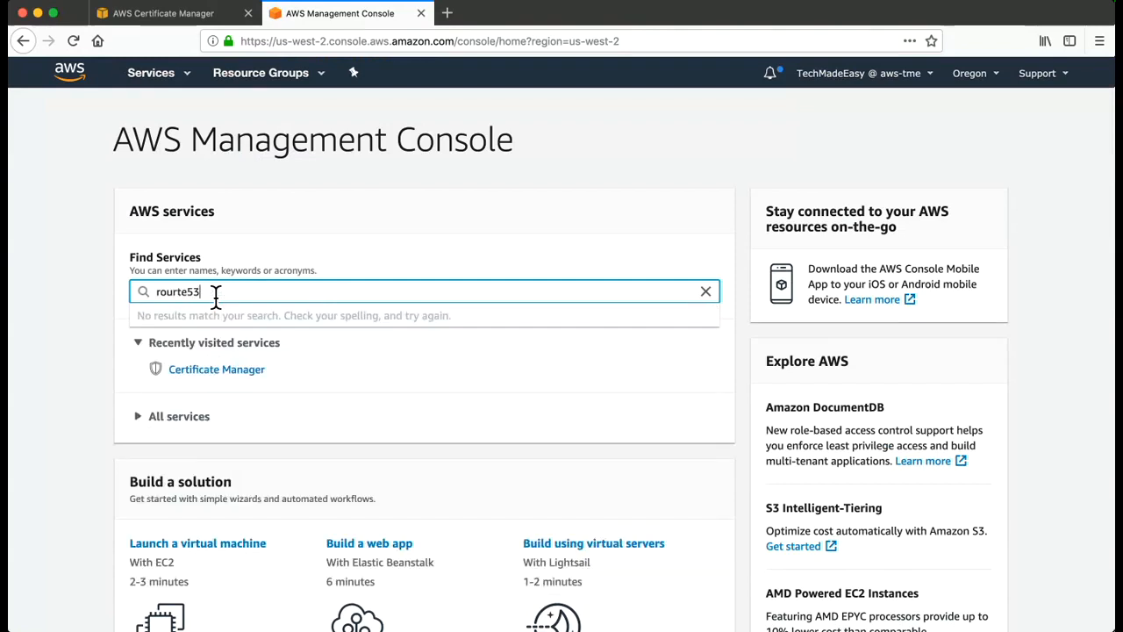
pyautogui.press('BackSpace')
pyautogui.press('BackSpace')
pyautogui.press('BackSpace')
pyautogui.press('BackSpace')
pyautogui.press('BackSpace')
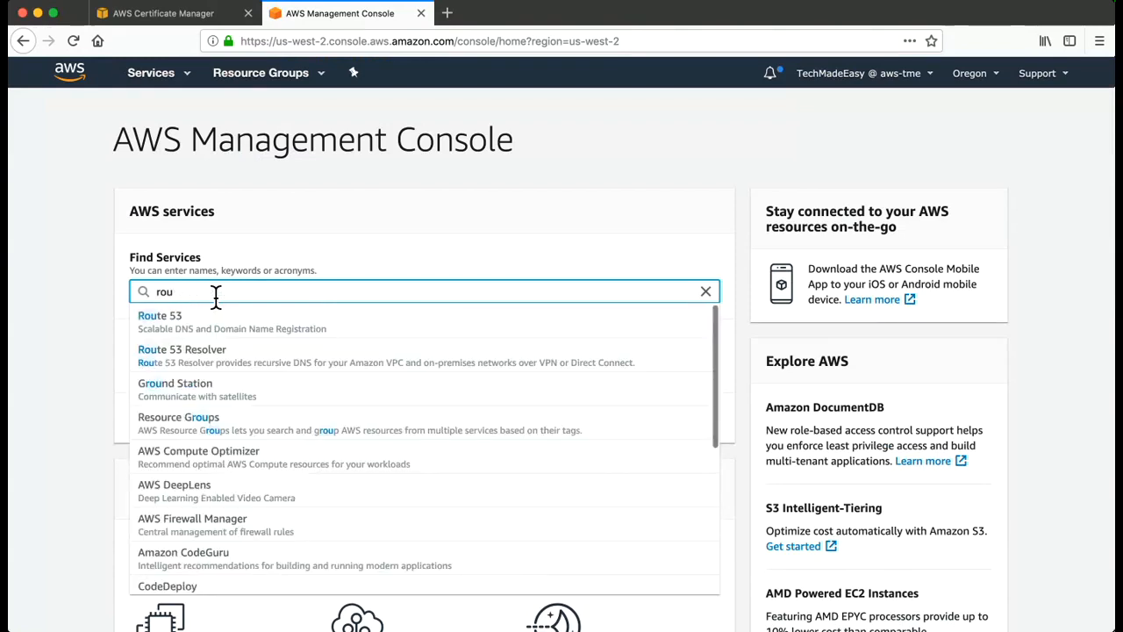
pyautogui.click(211, 323)
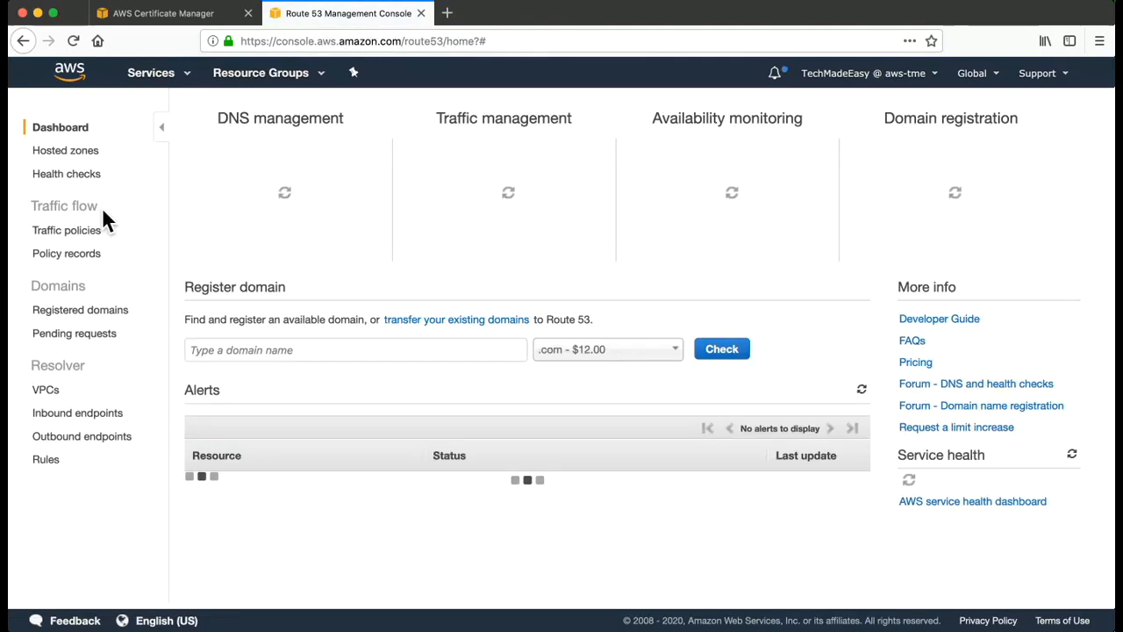
# Step: Open the shuntz.xyz hosted zone and look through its existing record sets
pyautogui.click(89, 155)
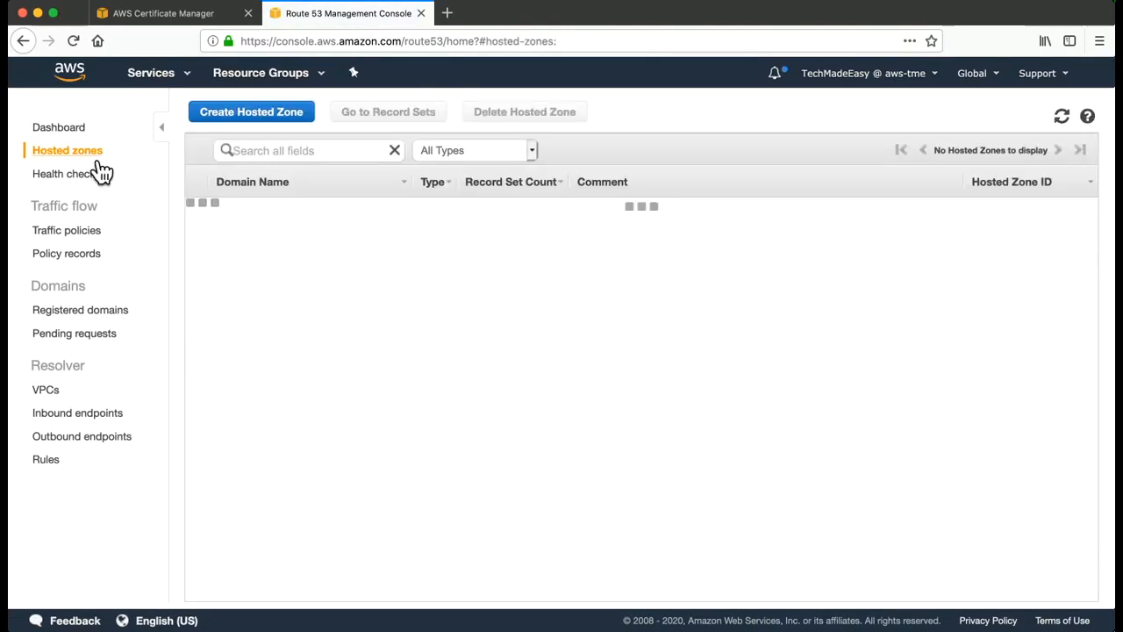
pyautogui.click(252, 323)
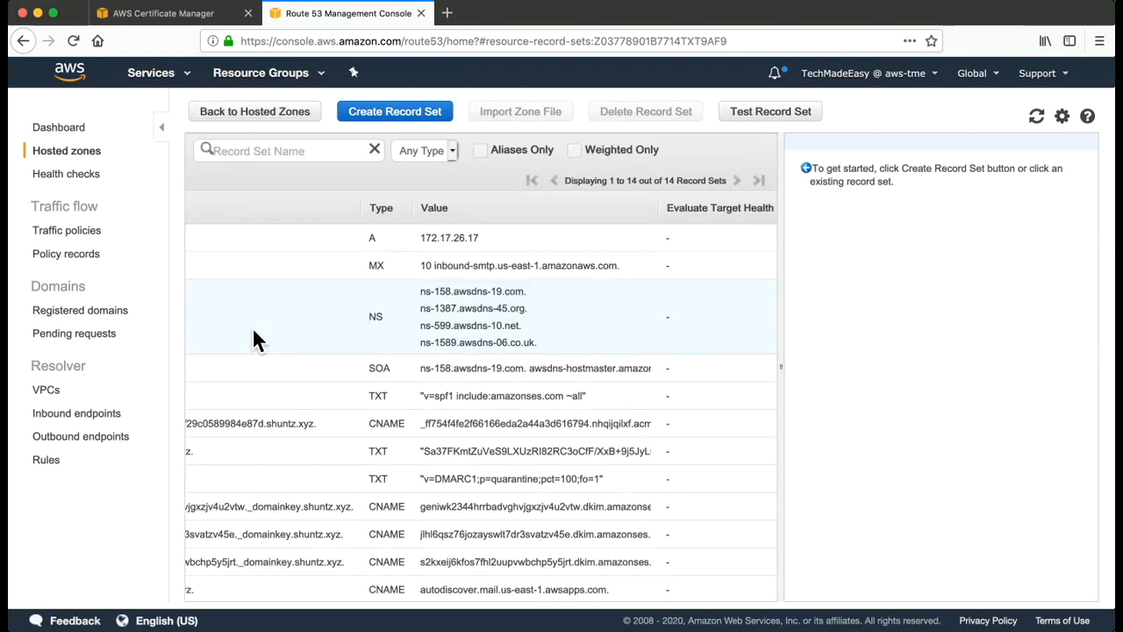
pyautogui.hscroll(-3, 253, 328)
pyautogui.scroll(-2, 258, 328)
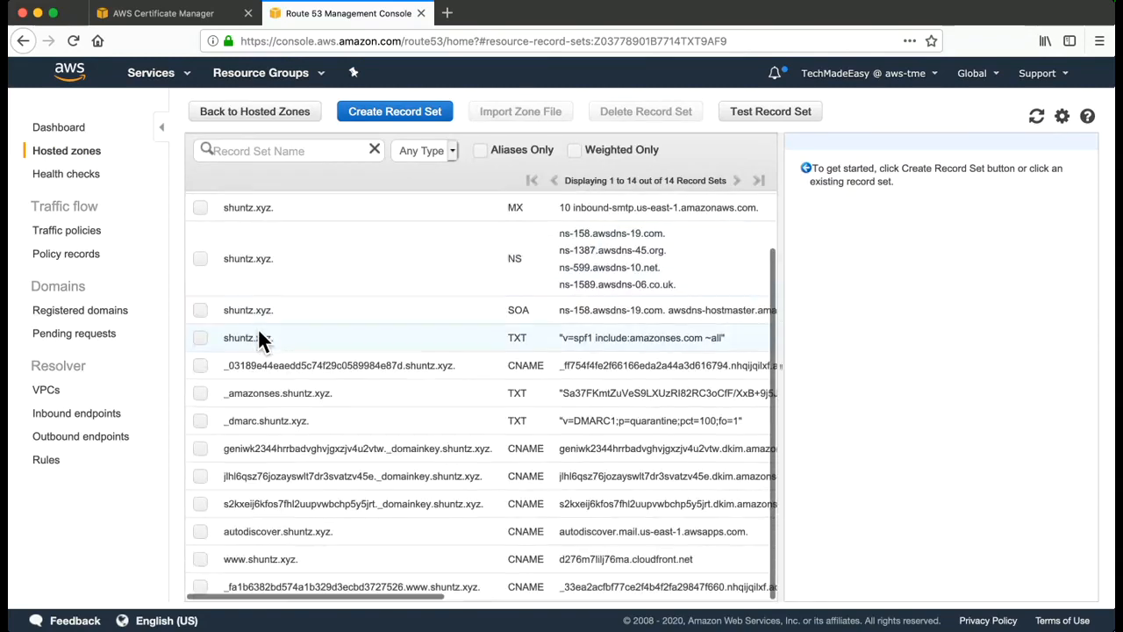
pyautogui.scroll(3, 257, 328)
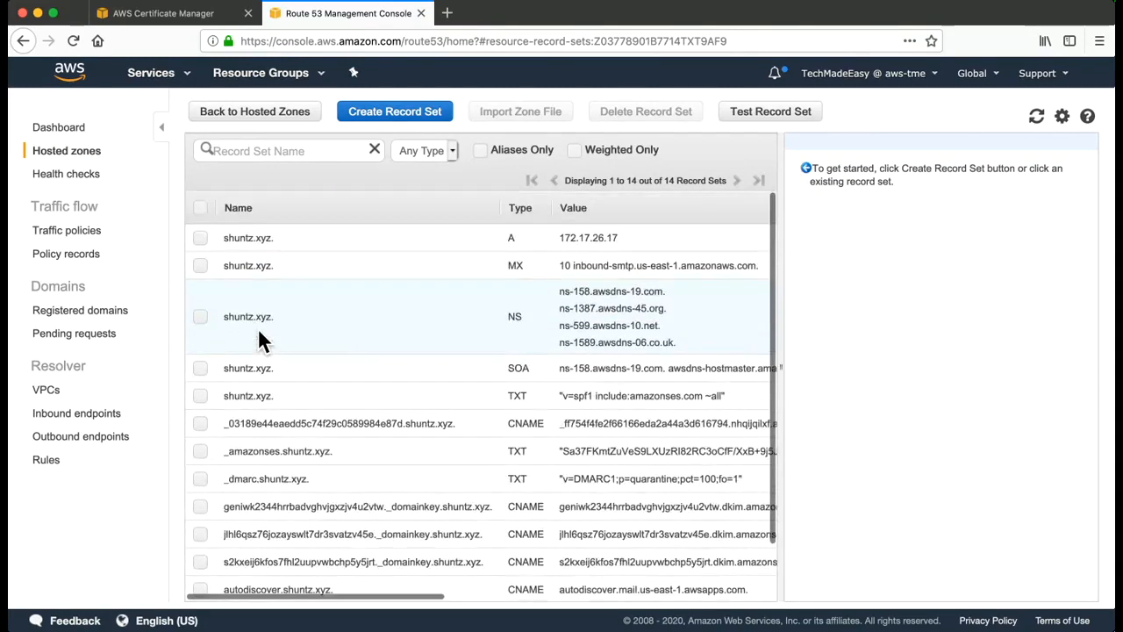
# Step: Start a new record set in the shuntz.xyz hosted zone and try to paste its name
pyautogui.click(427, 128)
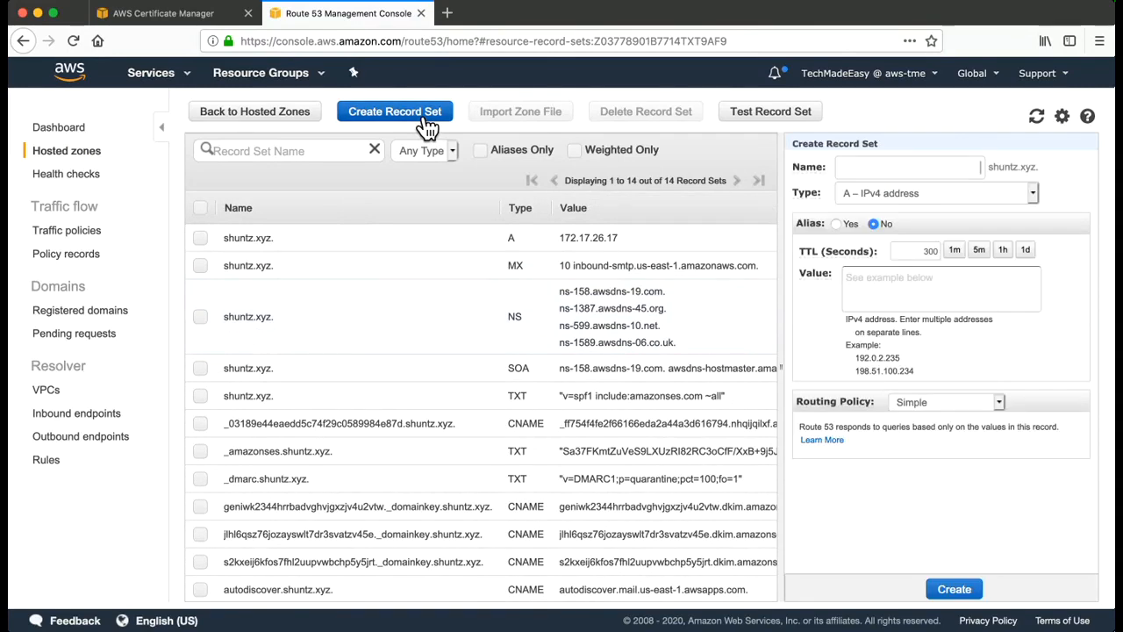
pyautogui.click(201, 14)
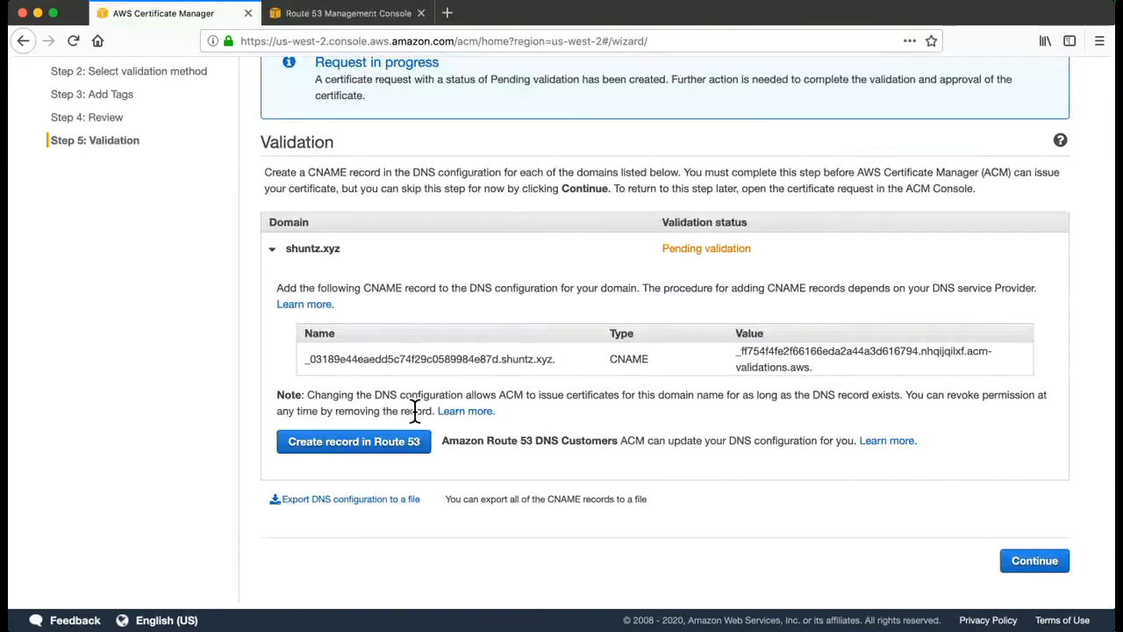
pyautogui.click(394, 19)
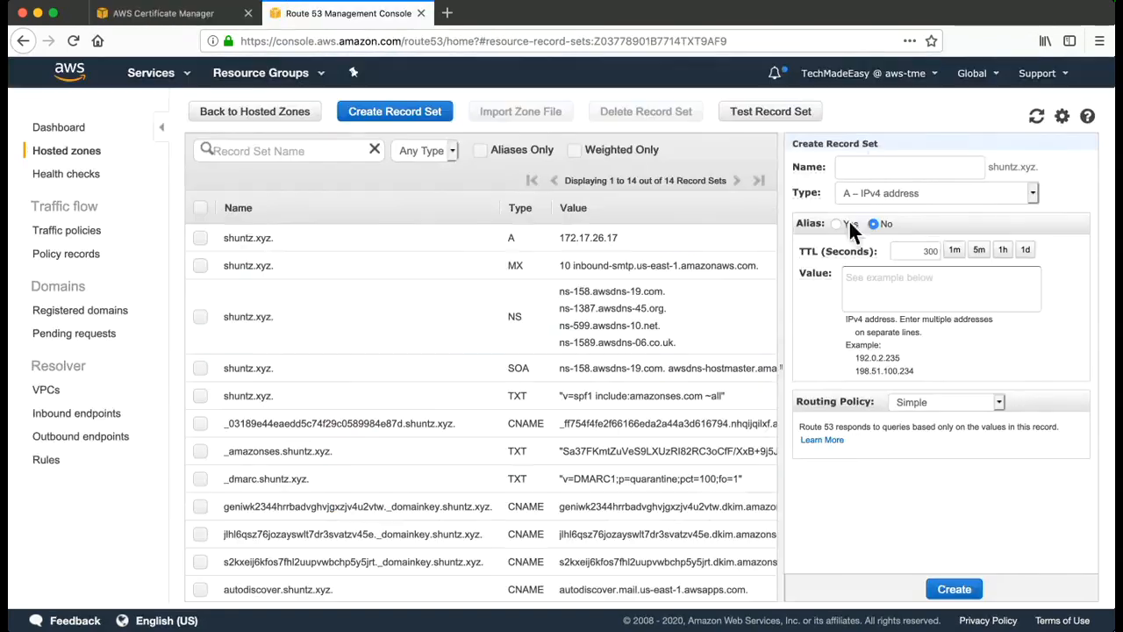
pyautogui.rightClick(873, 167)
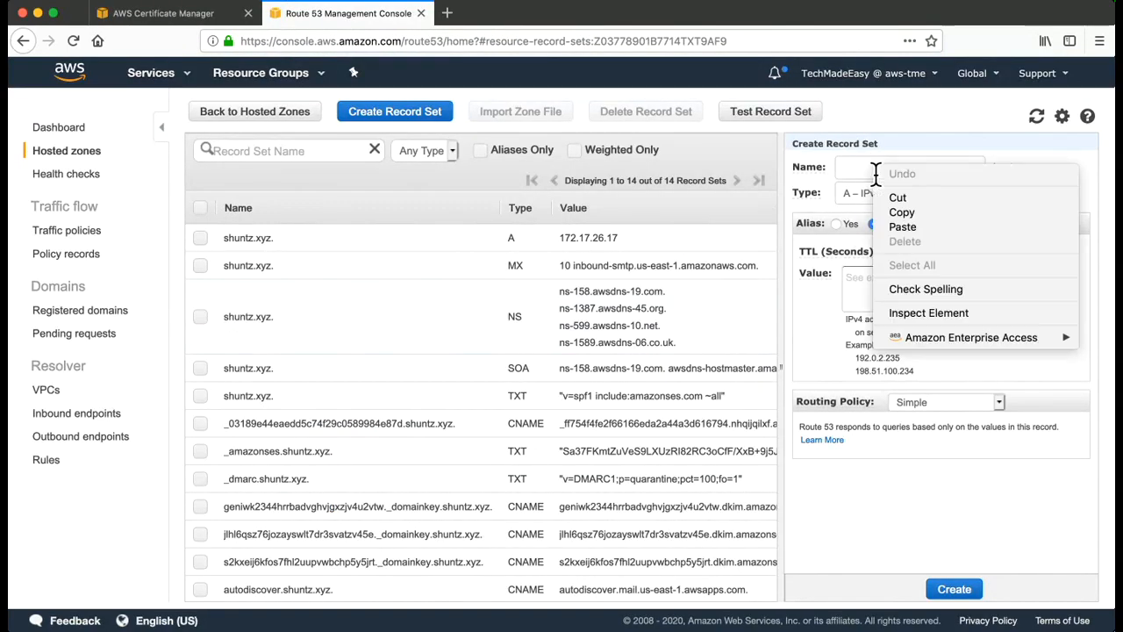
pyautogui.click(913, 228)
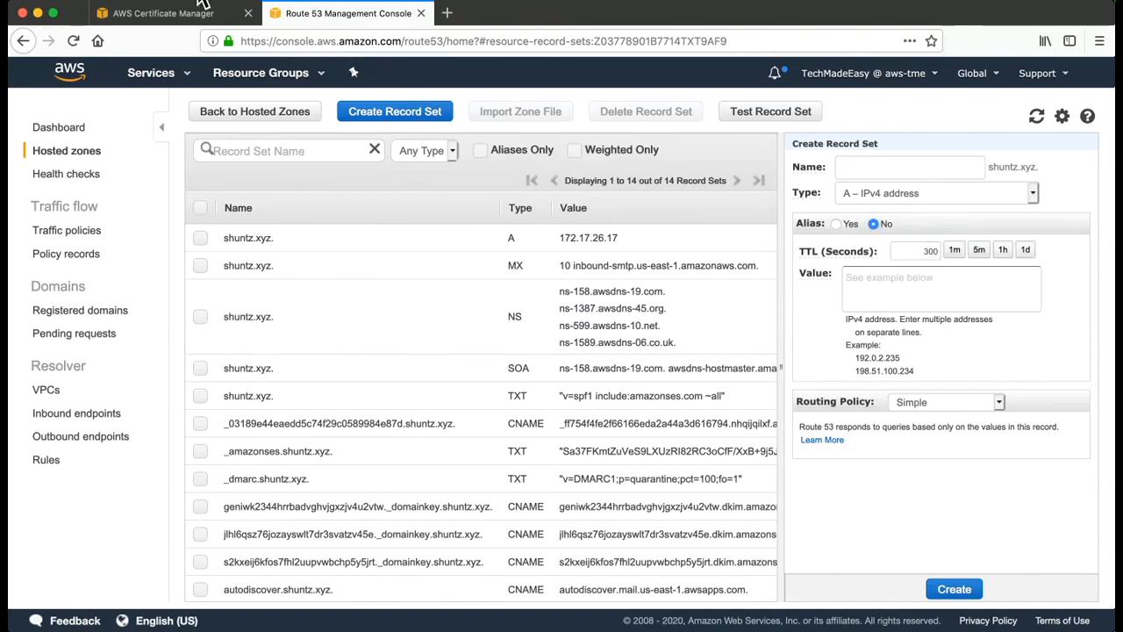
# Step: Copy the validation CNAME's name without the .shuntz.xyz suffix from Certificate Manager into the new record set's name
pyautogui.click(176, 17)
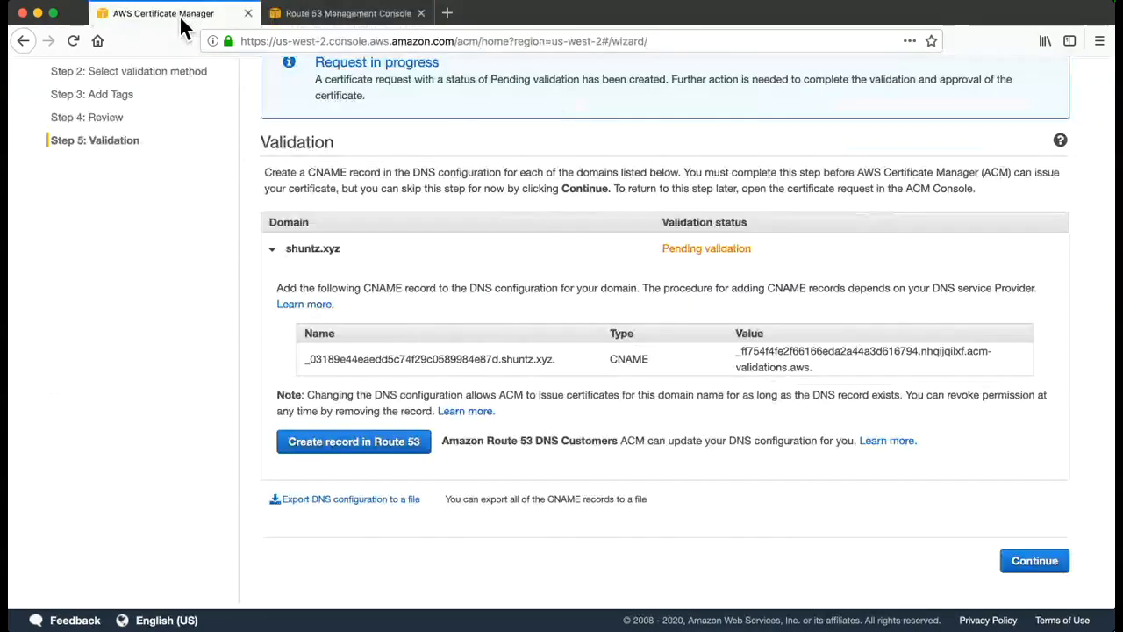
pyautogui.doubleClick(374, 367)
pyautogui.press('super+c')
pyautogui.click(374, 367)
pyautogui.doubleClick(374, 367)
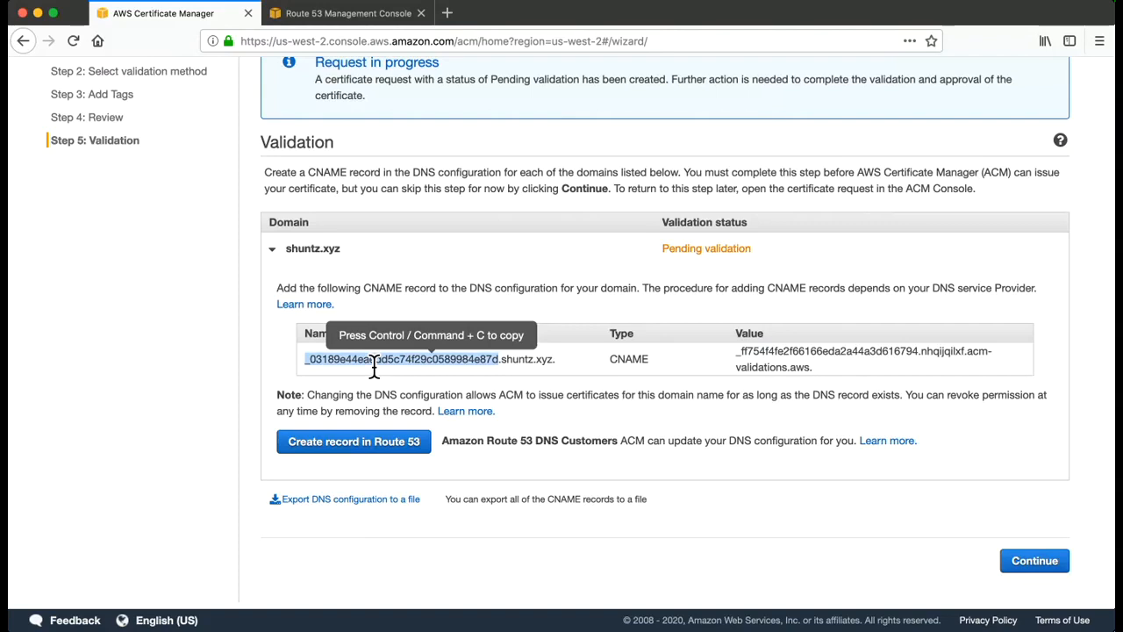
pyautogui.click(332, 17)
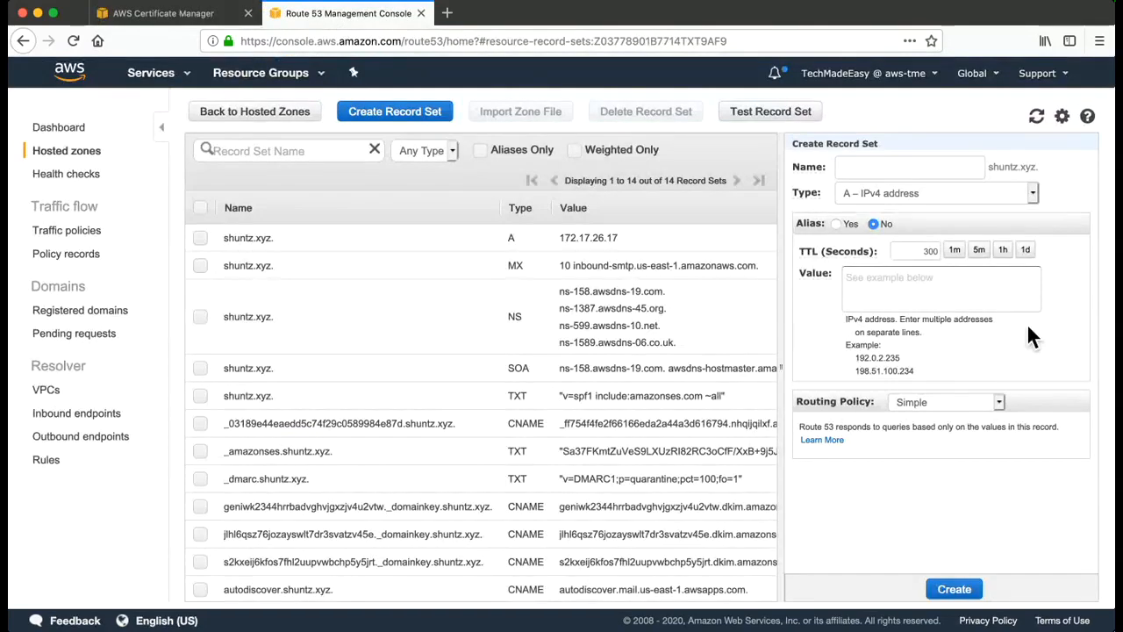
pyautogui.click(901, 175)
pyautogui.press('super+v')
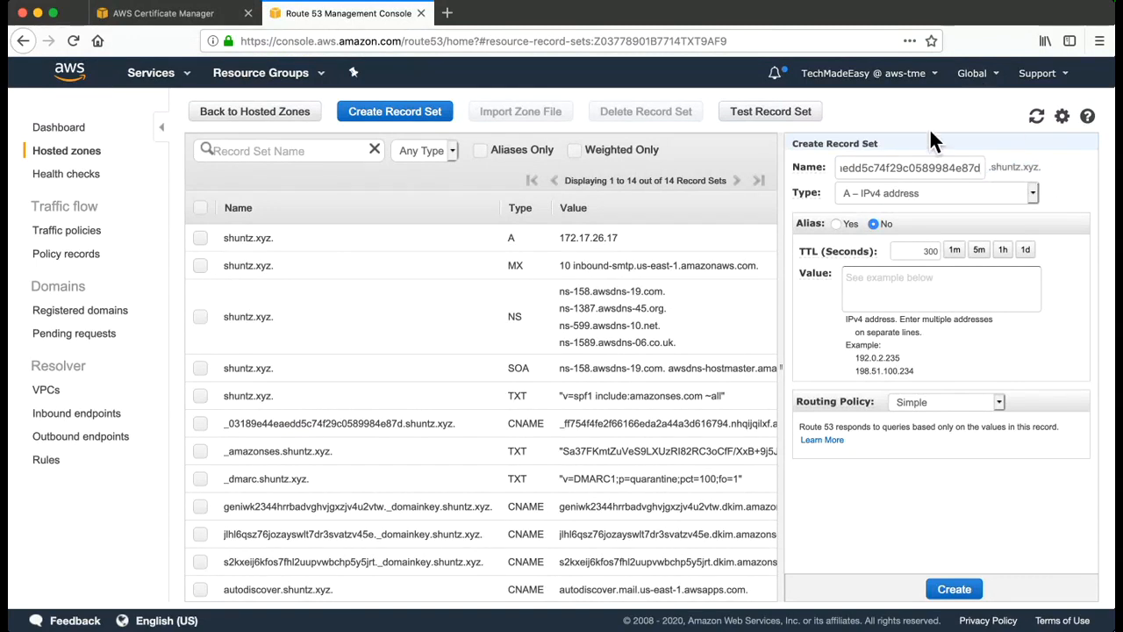
# Step: Try to copy the validation CNAME's value from Certificate Manager into the record set, and clear the wrongly pasted text
pyautogui.click(190, 10)
pyautogui.click(561, 361)
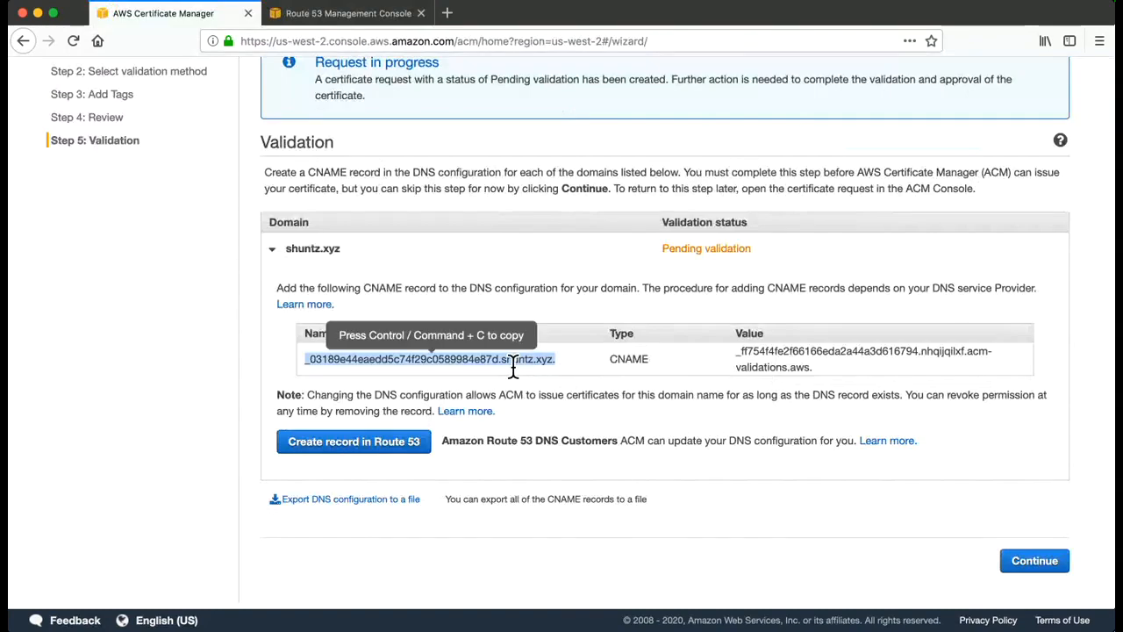
pyautogui.click(527, 370)
pyautogui.click(529, 371)
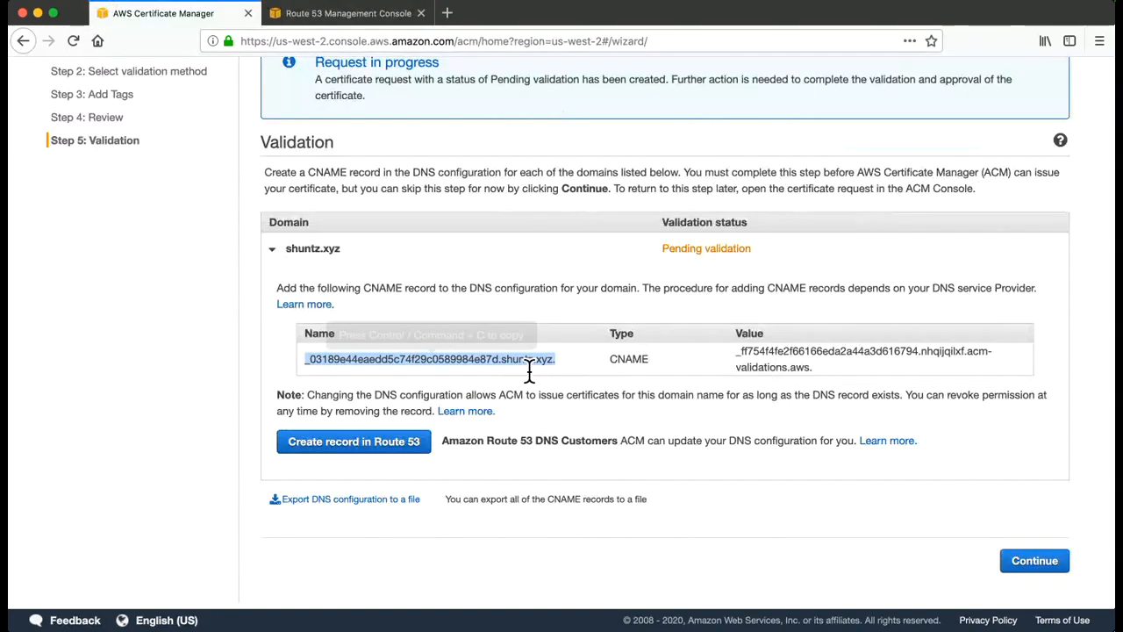
pyautogui.click(411, 366)
pyautogui.click(745, 359)
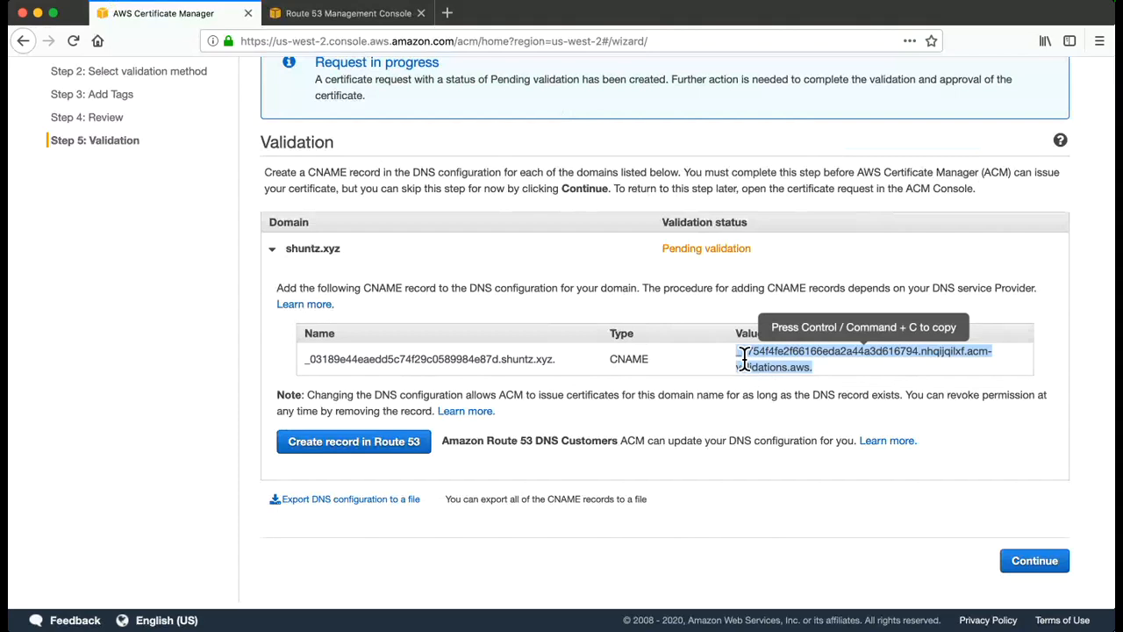
pyautogui.rightClick(743, 349)
pyautogui.click(767, 358)
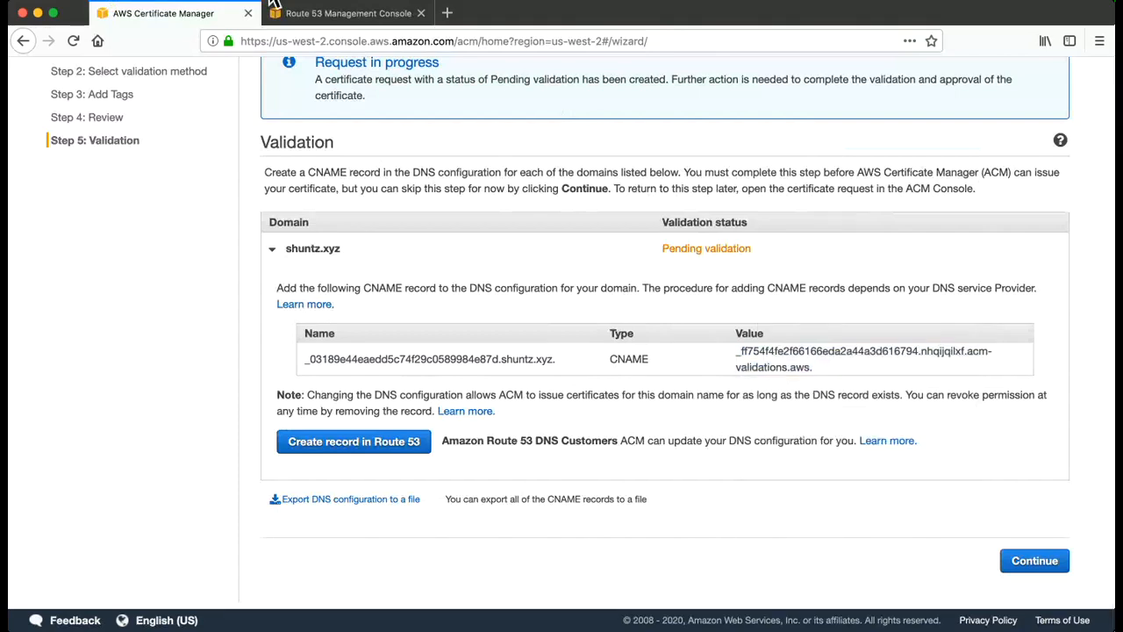
pyautogui.click(323, 16)
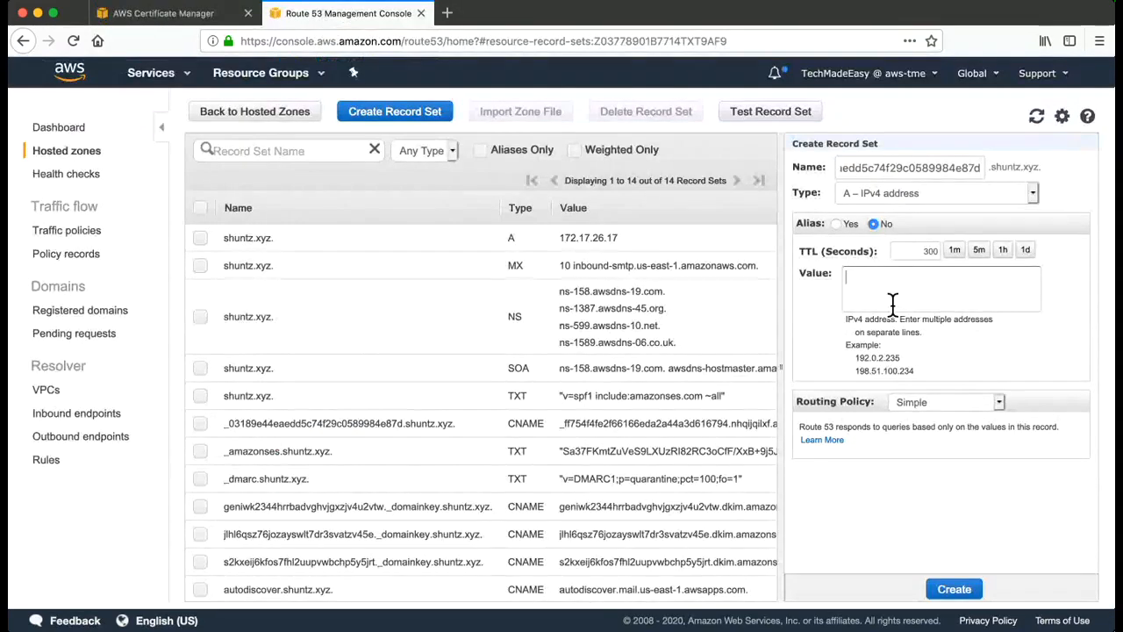
pyautogui.hotkey('ctrl', 'v')
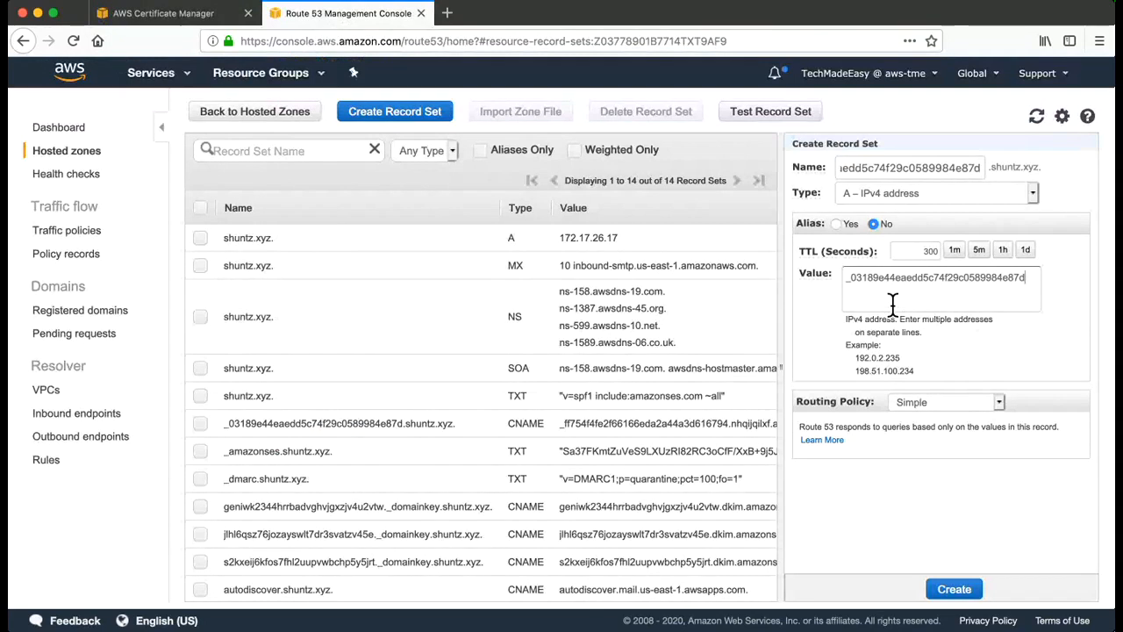
pyautogui.hotkey('ctrl', 'a')
pyautogui.press('BackSpace')
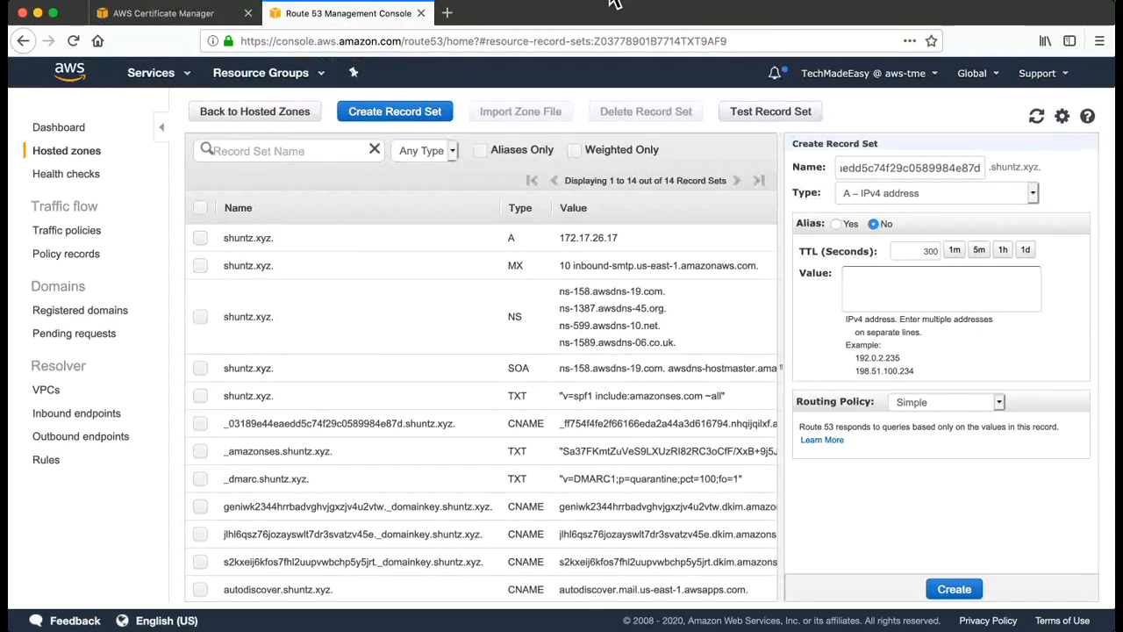
# Step: Retry copying the CNAME value into the new record set's value, and empty the field again
pyautogui.click(167, 13)
pyautogui.click(782, 369)
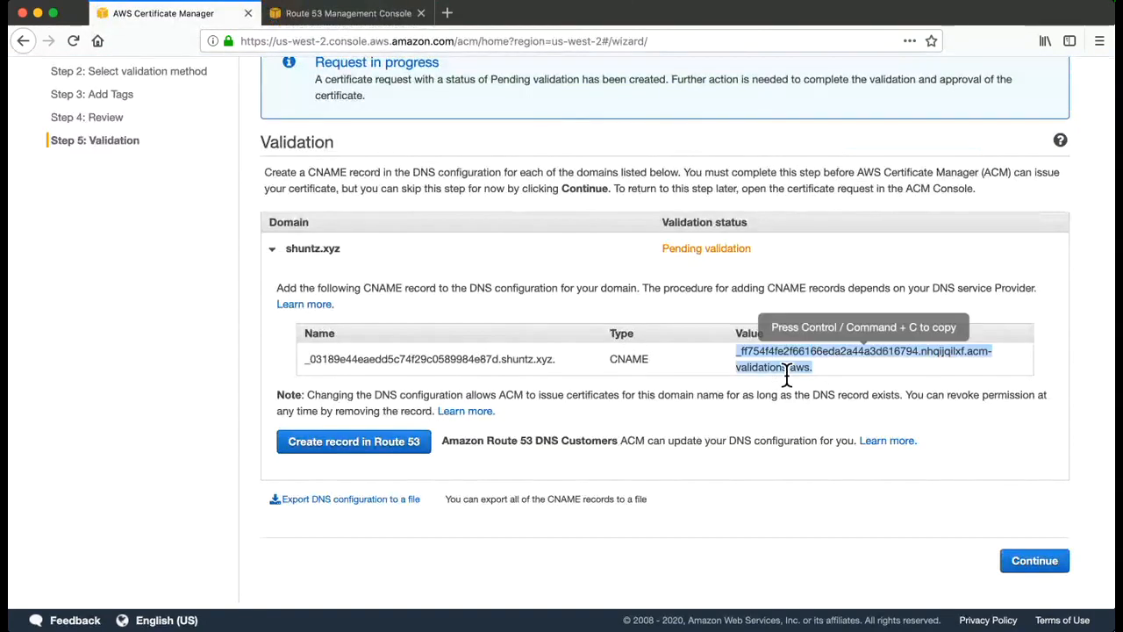
pyautogui.rightClick(788, 369)
pyautogui.click(800, 375)
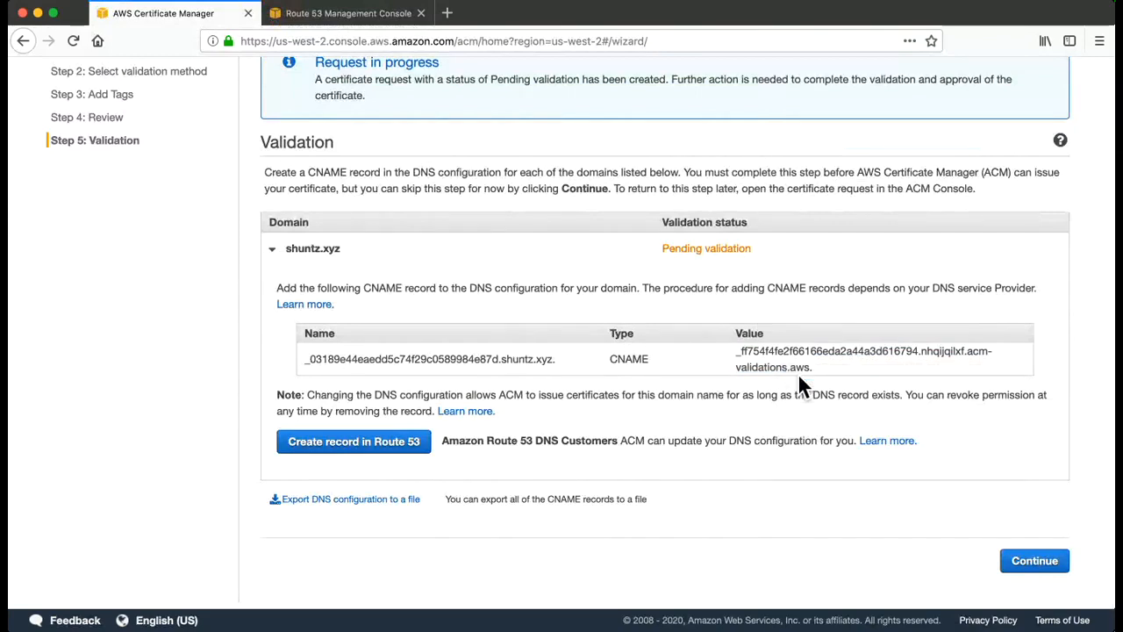
pyautogui.click(330, 8)
pyautogui.click(961, 296)
pyautogui.press('super+v')
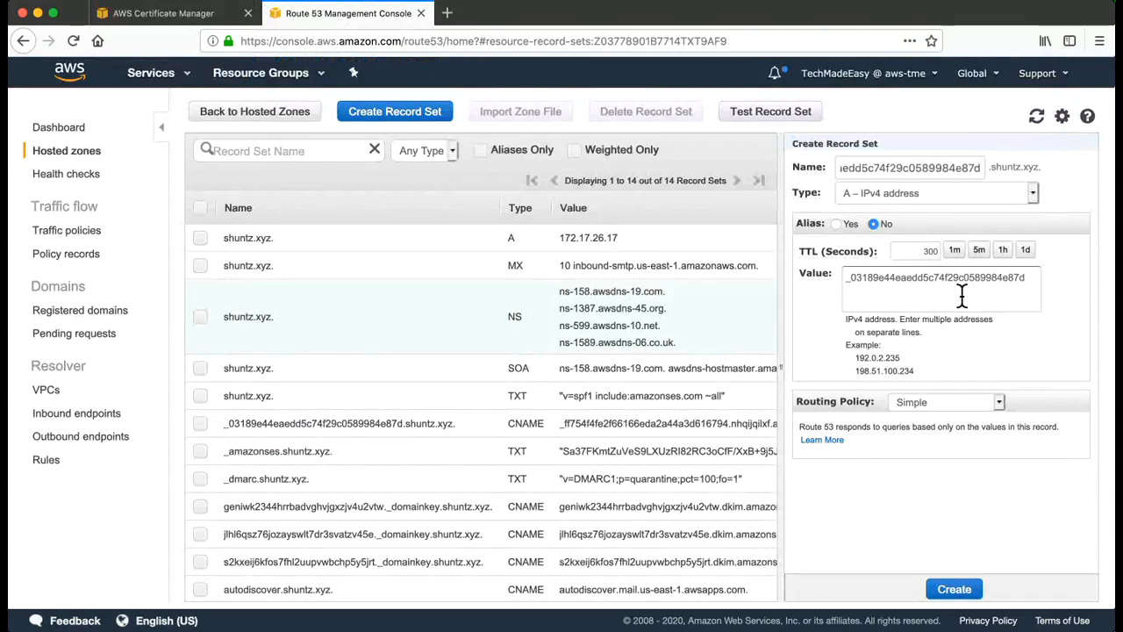
pyautogui.press('super+a')
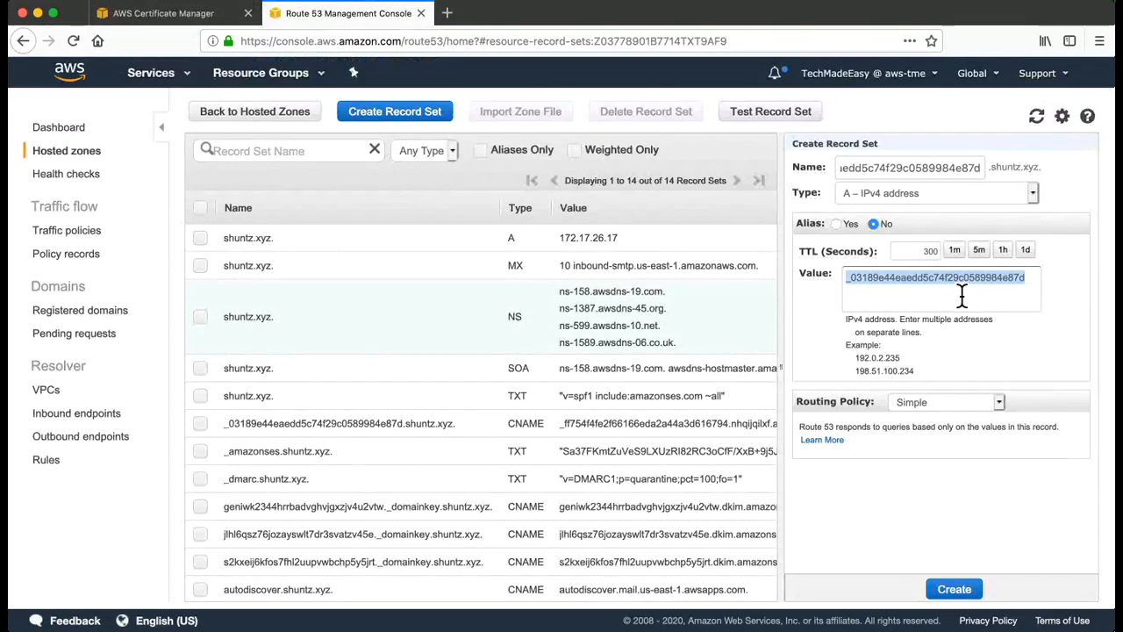
pyautogui.press('BackSpace')
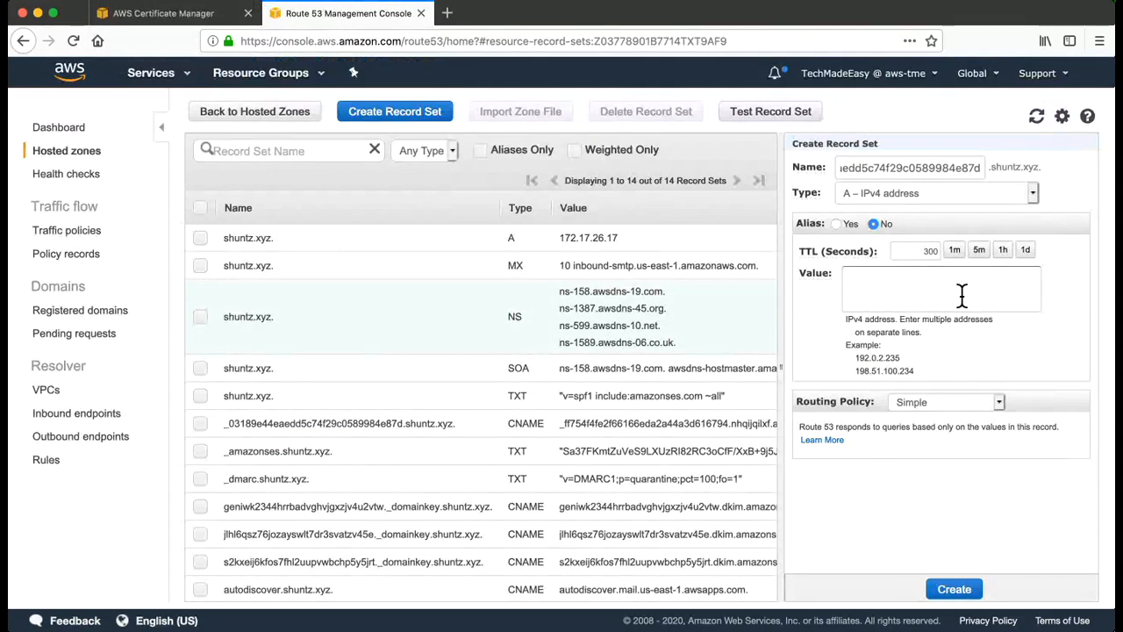
# Step: Copy the complete CNAME value, ending in acm-validations.aws., from Certificate Manager and paste it as the record set's value
pyautogui.click(148, 17)
pyautogui.tripleClick(918, 357)
pyautogui.click(821, 362)
pyautogui.moveTo(736, 352); pyautogui.dragTo(769, 357)
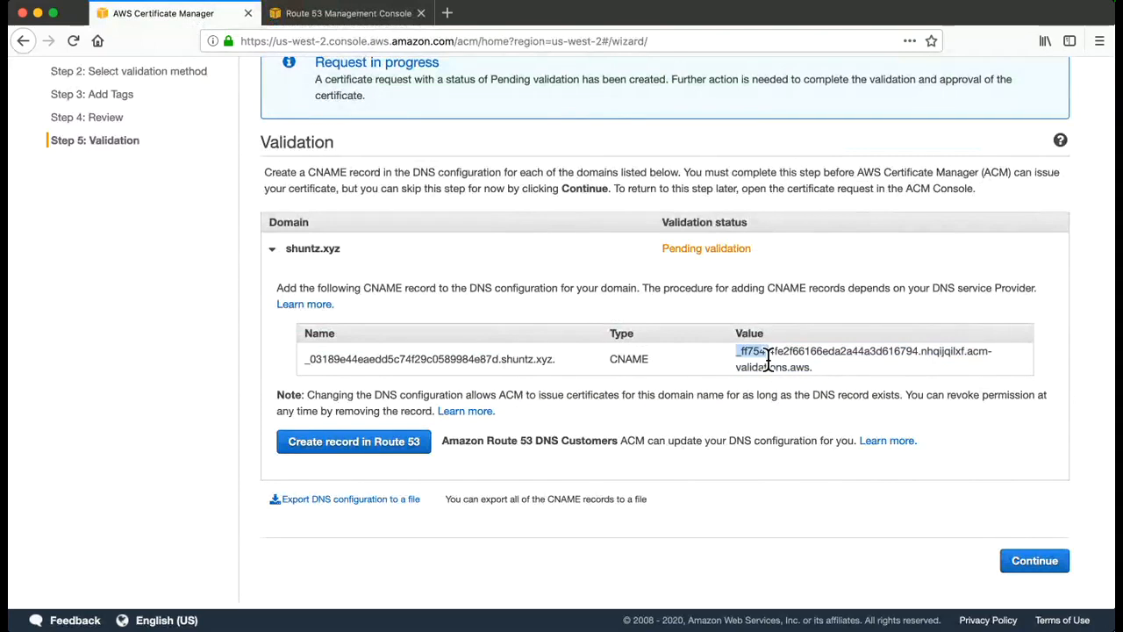
pyautogui.click(737, 345)
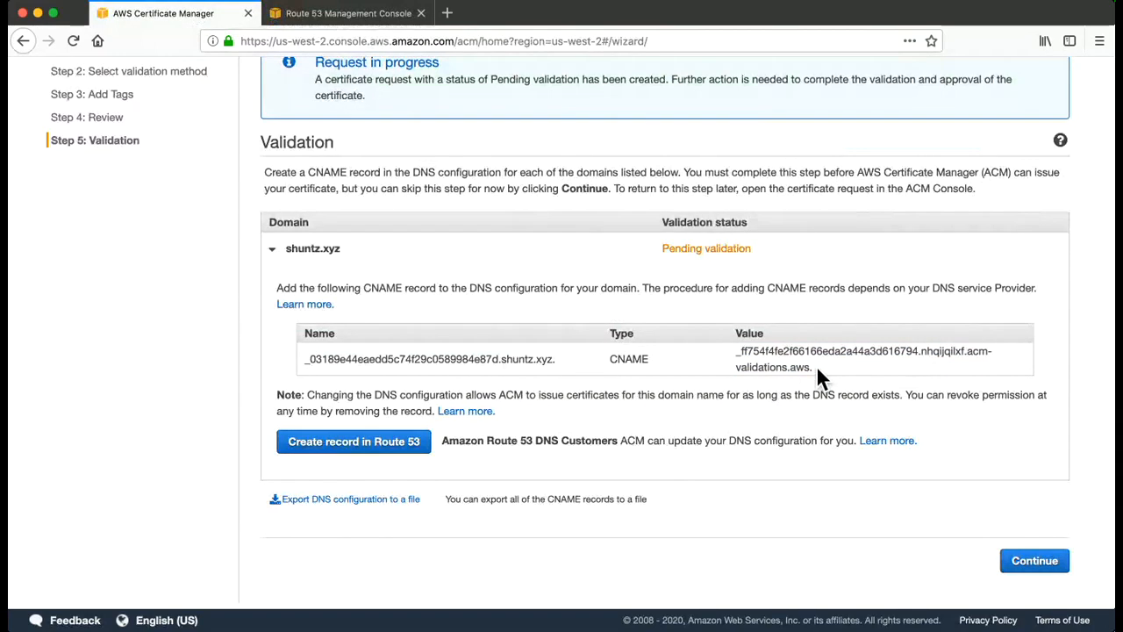
pyautogui.doubleClick(750, 353)
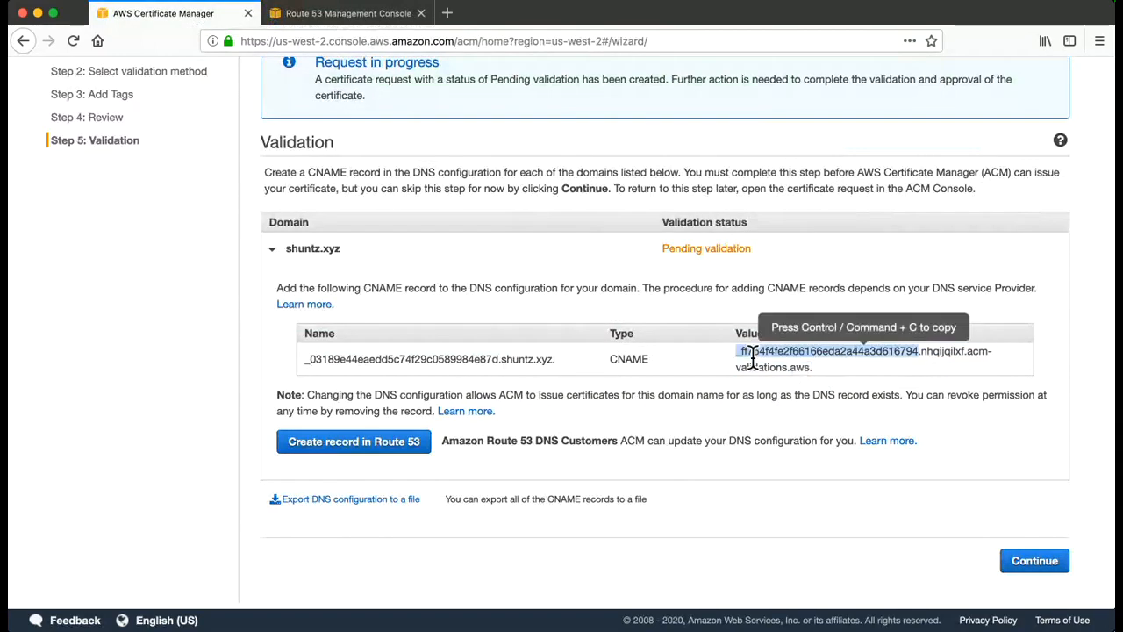
pyautogui.tripleClick(751, 353)
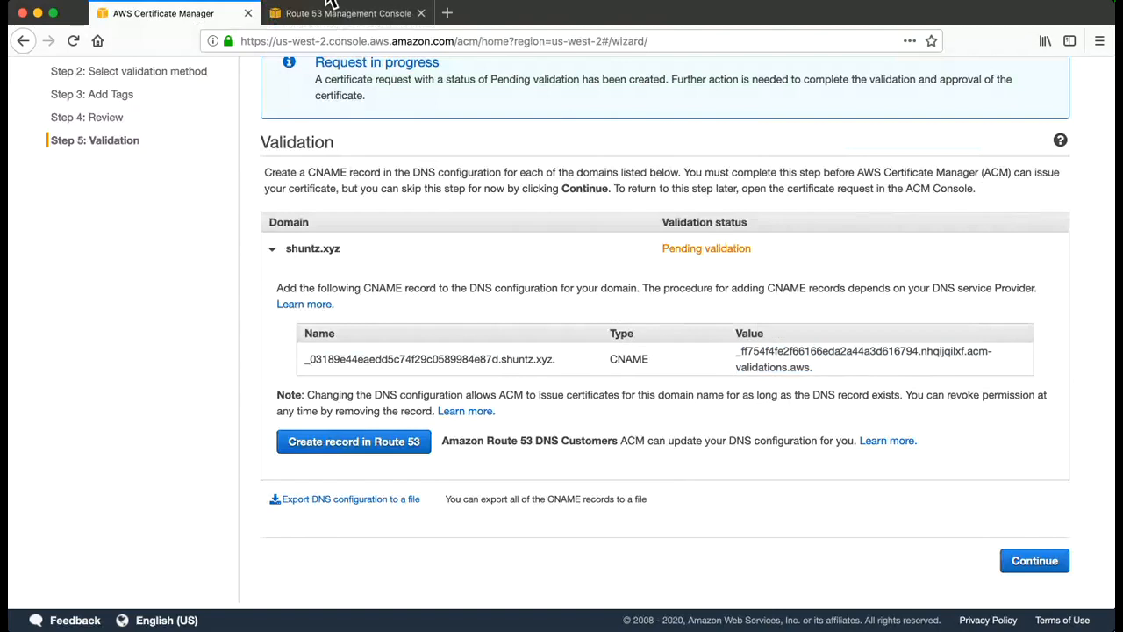
pyautogui.click(350, 13)
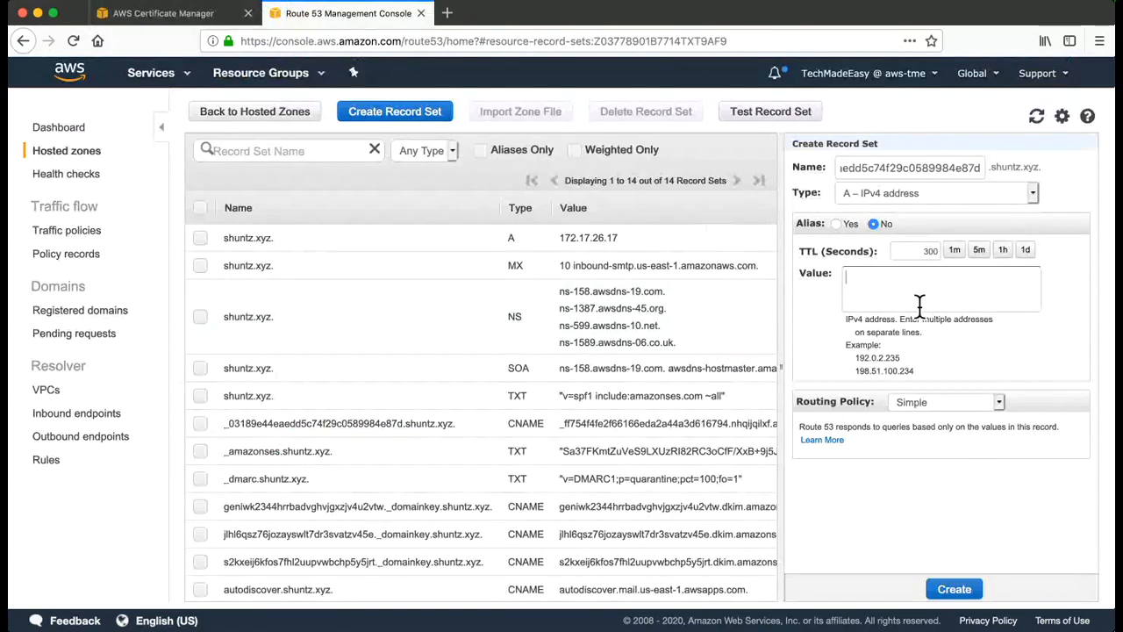
pyautogui.hotkey('ctrl', 'v')
# Step: Remove the stray "Press Control / Command + C to copy" text and leading blank line from the value, and set the type to CNAME – Canonical name
pyautogui.scroll(2, 920, 305)
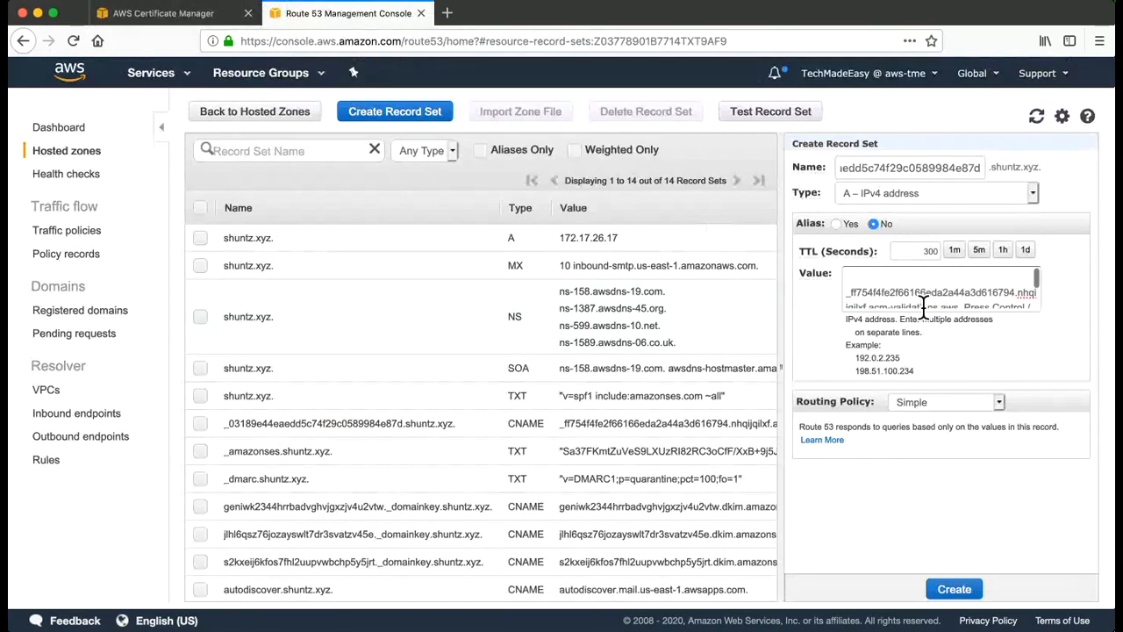
pyautogui.scroll(-2, 923, 306)
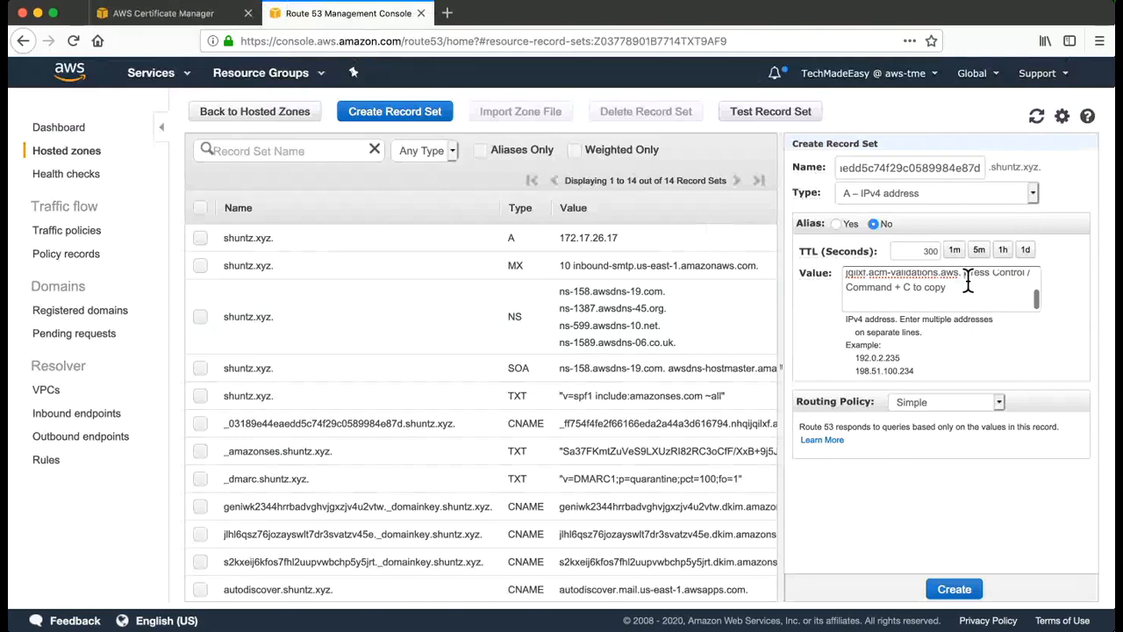
pyautogui.moveTo(968, 279); pyautogui.dragTo(973, 296)
pyautogui.press('BackSpace')
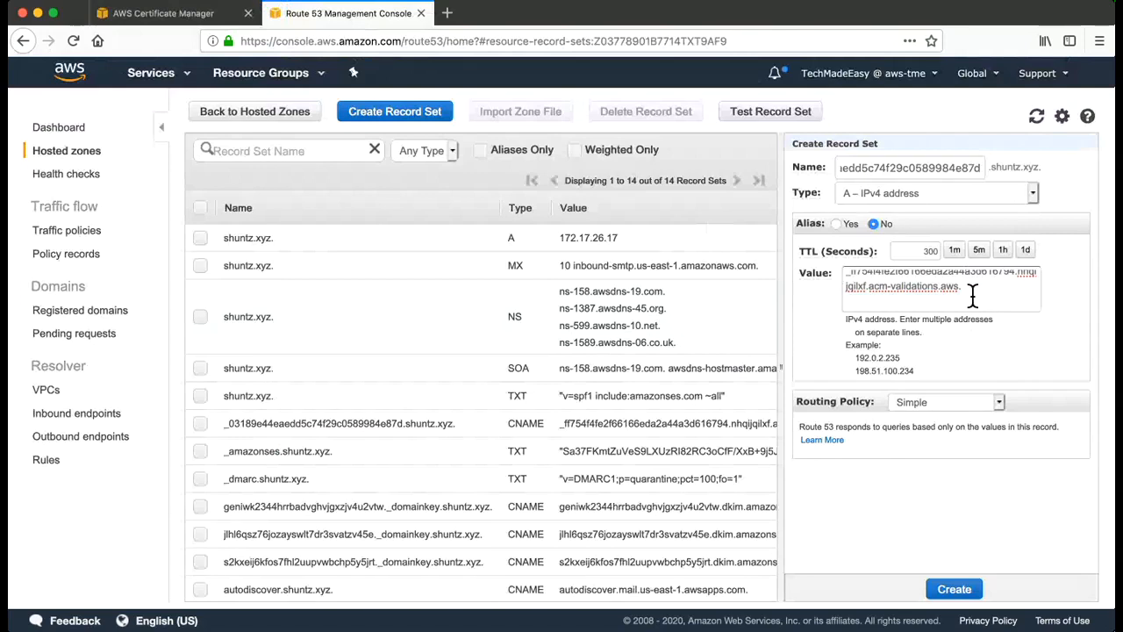
pyautogui.scroll(1, 937, 288)
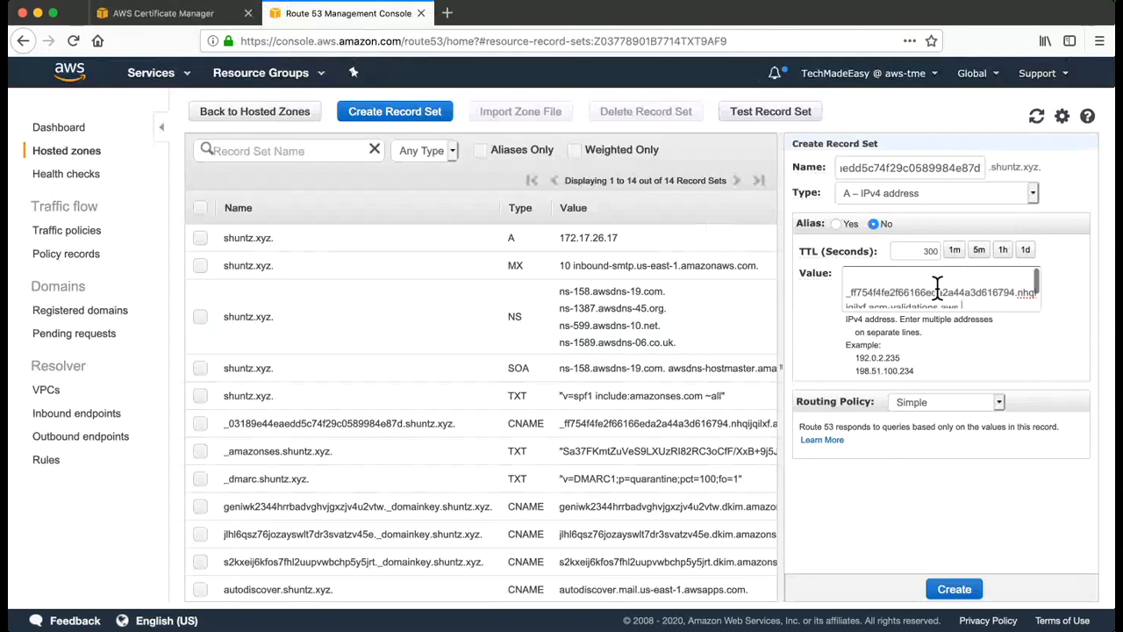
pyautogui.click(962, 195)
pyautogui.click(954, 207)
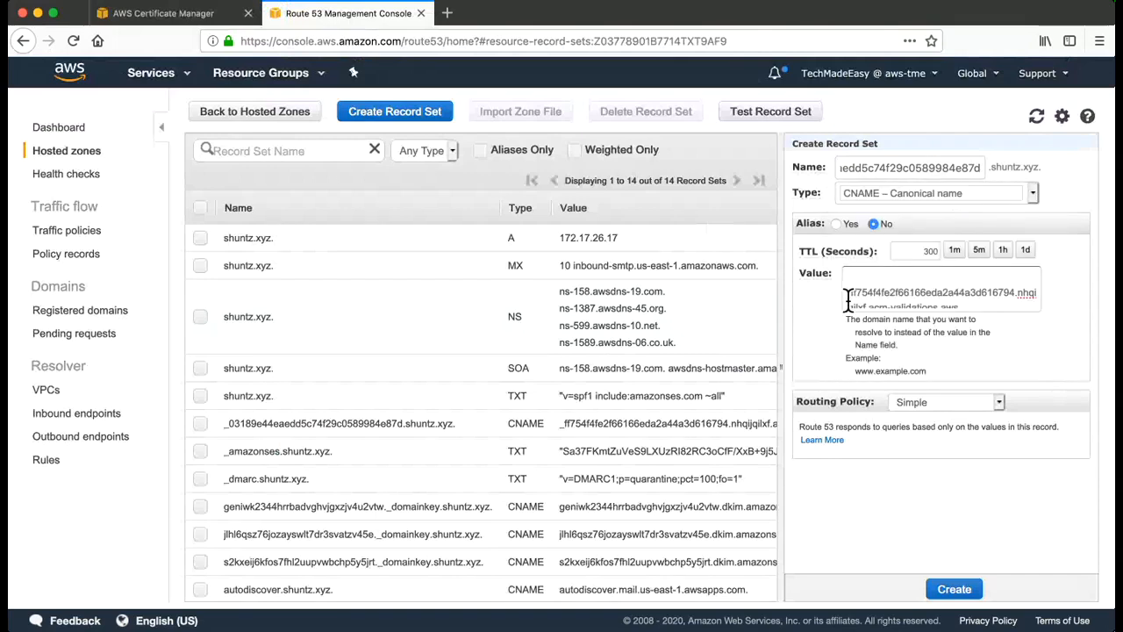
pyautogui.scroll(-1, 848, 298)
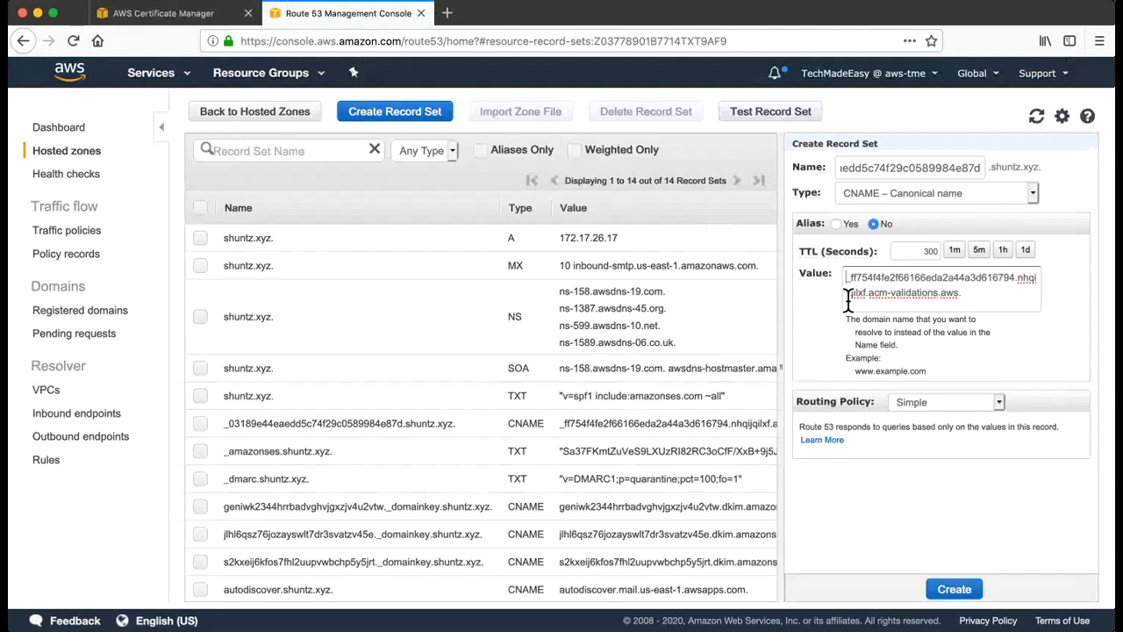
pyautogui.click(985, 299)
# Step: Try to create the CNAME record set and check the hosted zone's existing records for the same name
pyautogui.click(971, 594)
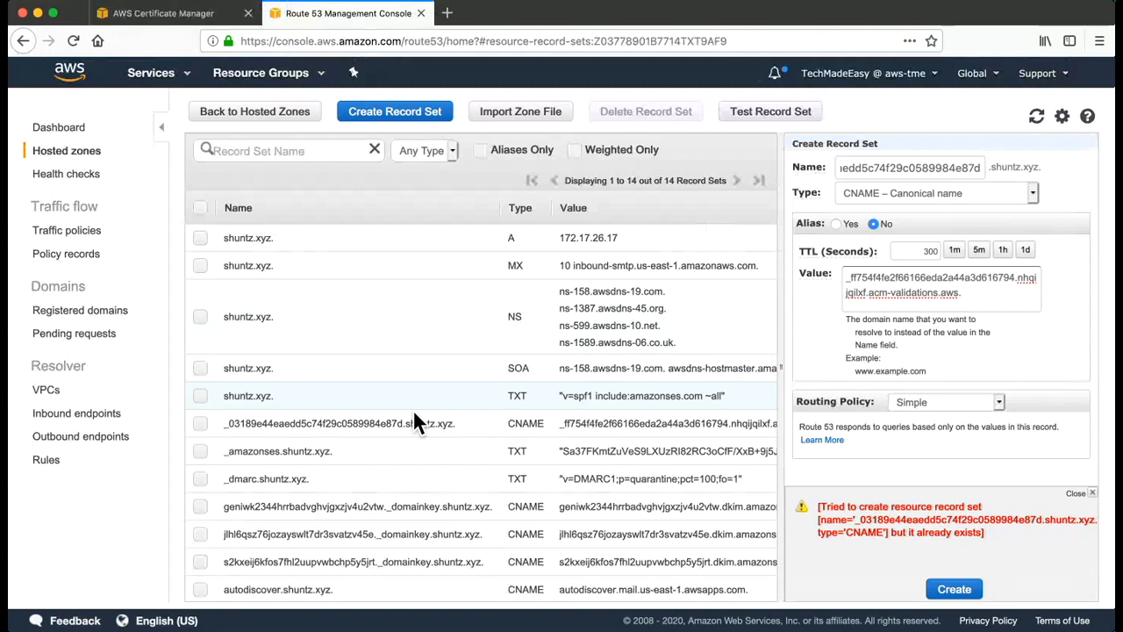
pyautogui.hscroll(-3, 877, 174)
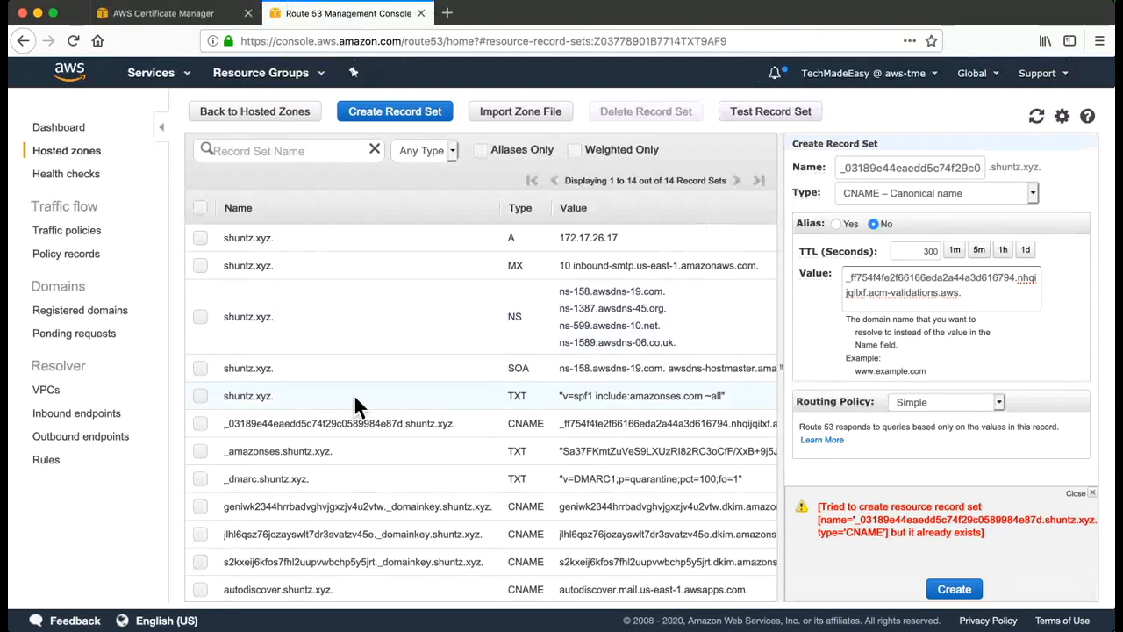
pyautogui.scroll(-2, 356, 402)
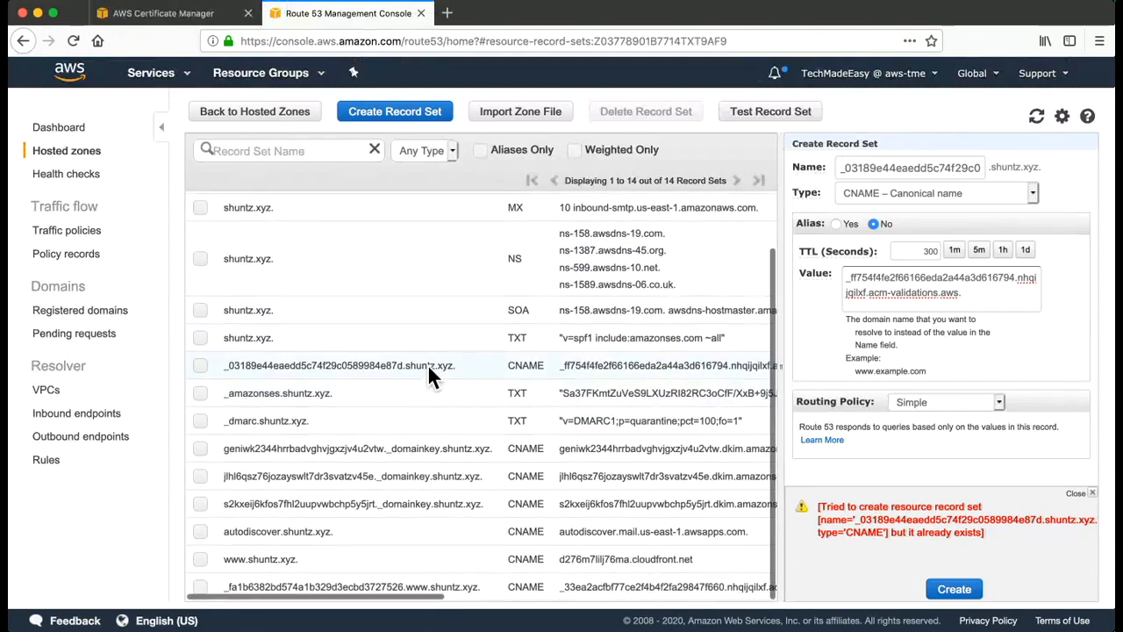
# Step: Select the hosted zone's existing CNAME record beginning with _03189e44 and compare its name and value with Certificate Manager's validation record
pyautogui.scroll(1, 427, 363)
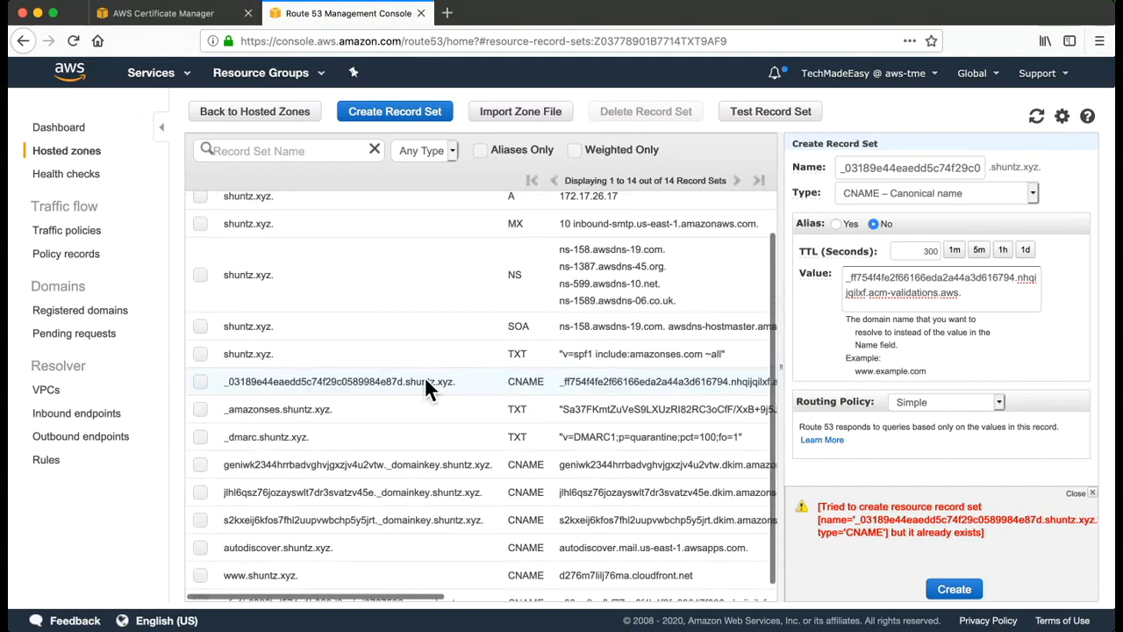
pyautogui.scroll(-1, 401, 389)
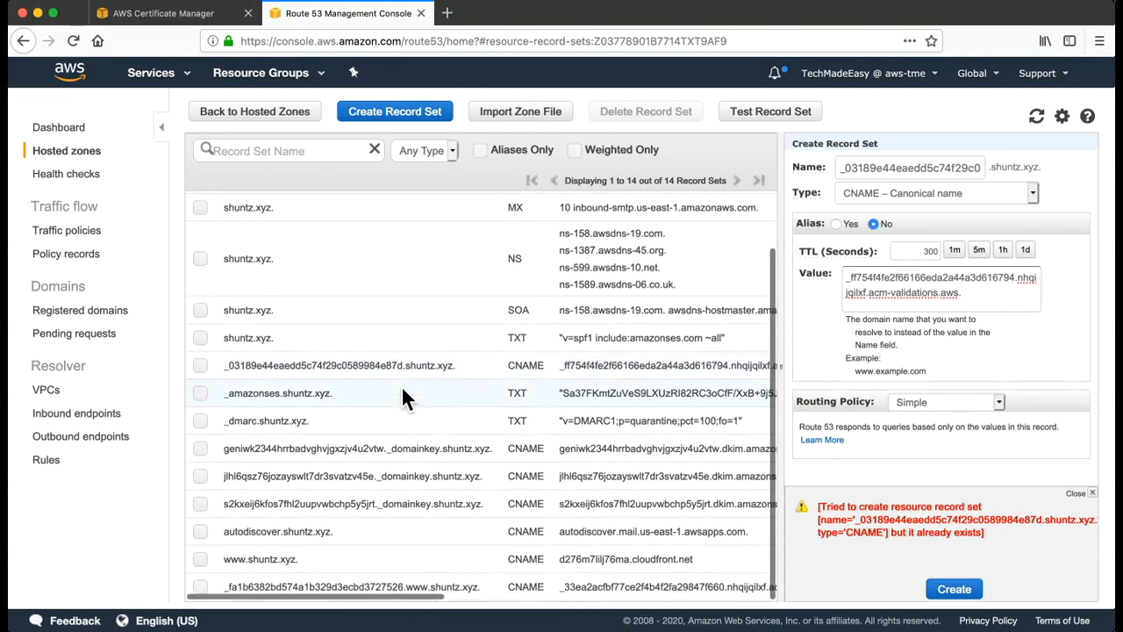
pyautogui.click(201, 366)
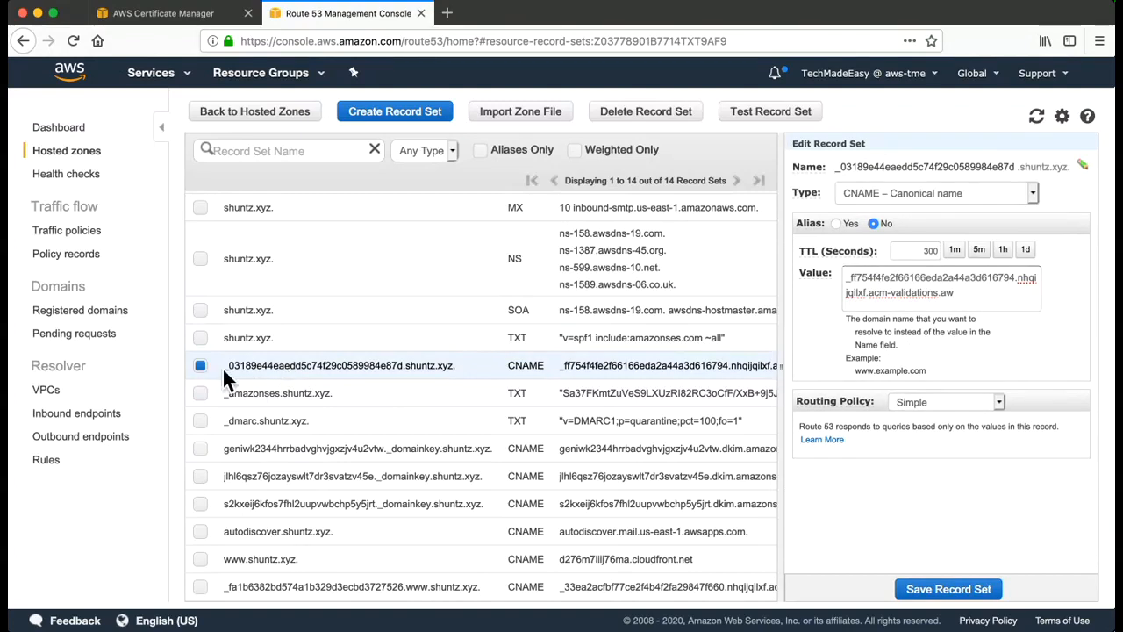
pyautogui.moveTo(224, 365); pyautogui.dragTo(721, 366)
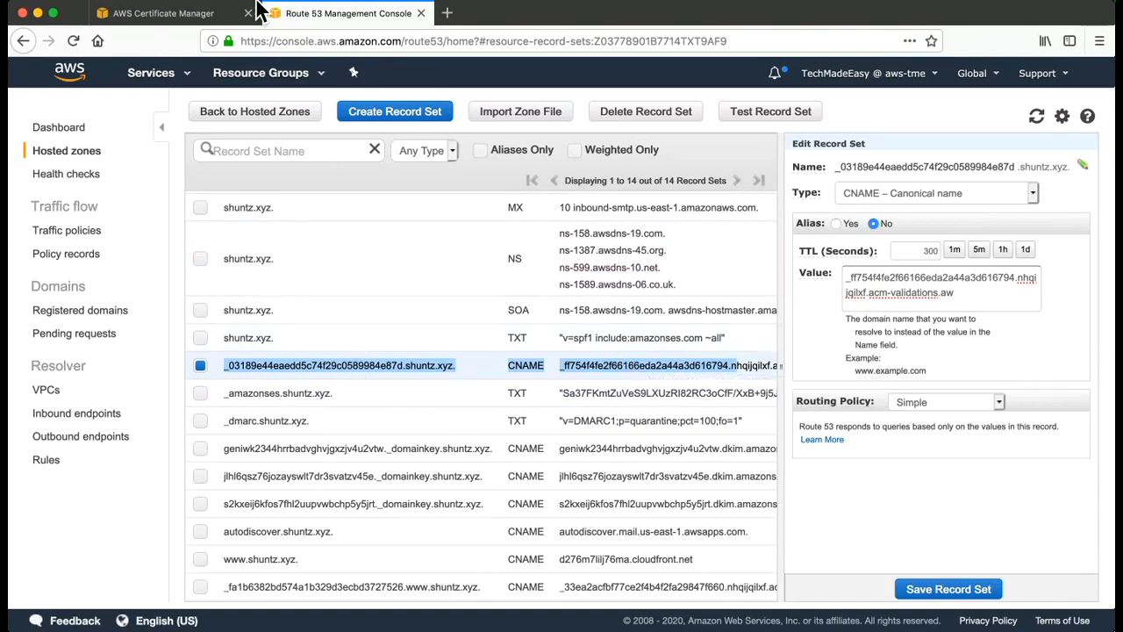
pyautogui.click(221, 21)
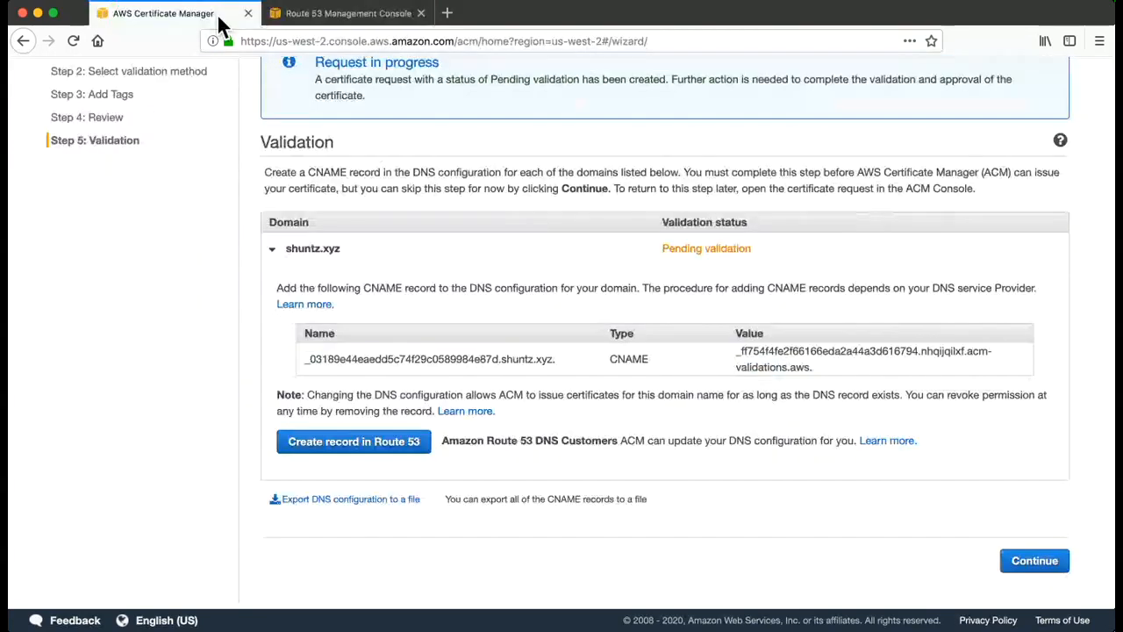
pyautogui.click(369, 21)
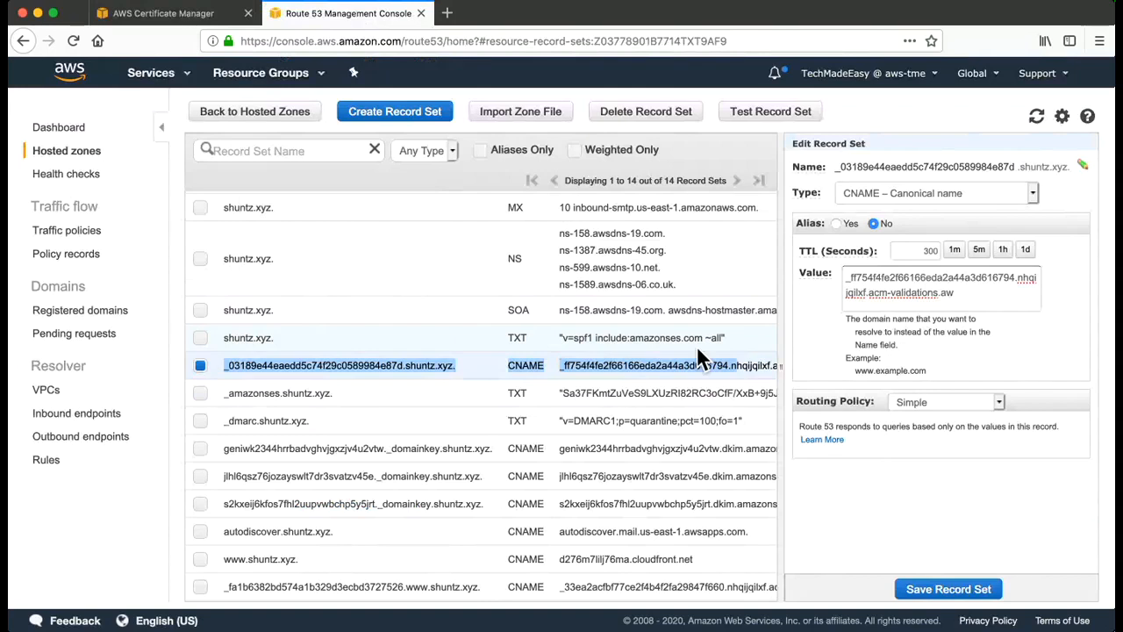
pyautogui.click(468, 366)
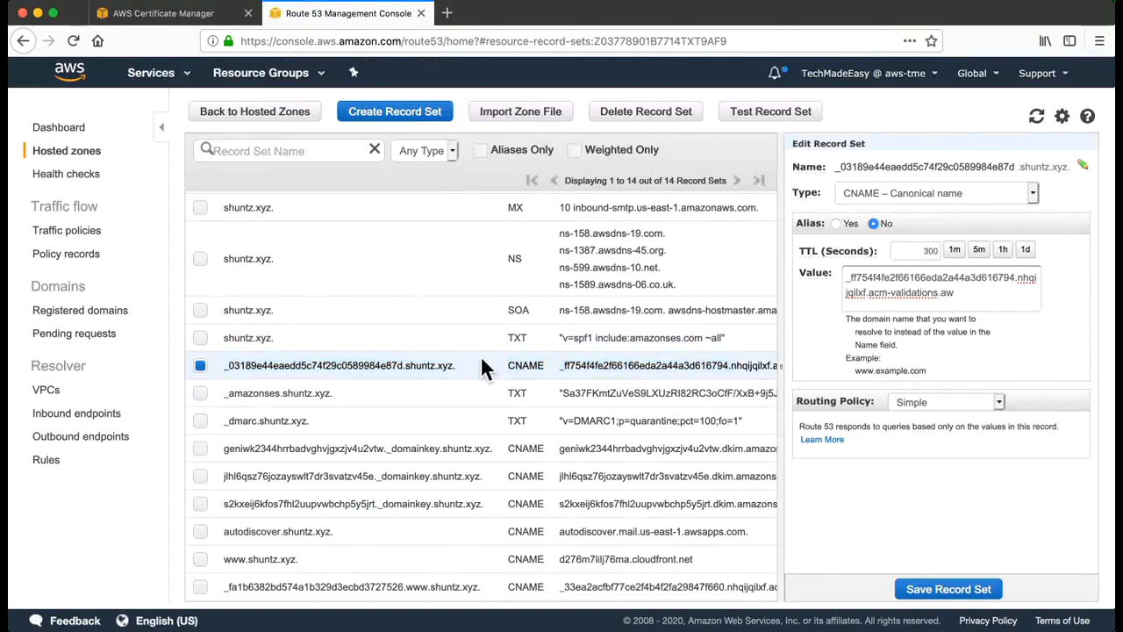
# Step: Finish the certificate request wizard in Certificate Manager and refresh the certificates list
pyautogui.click(208, 16)
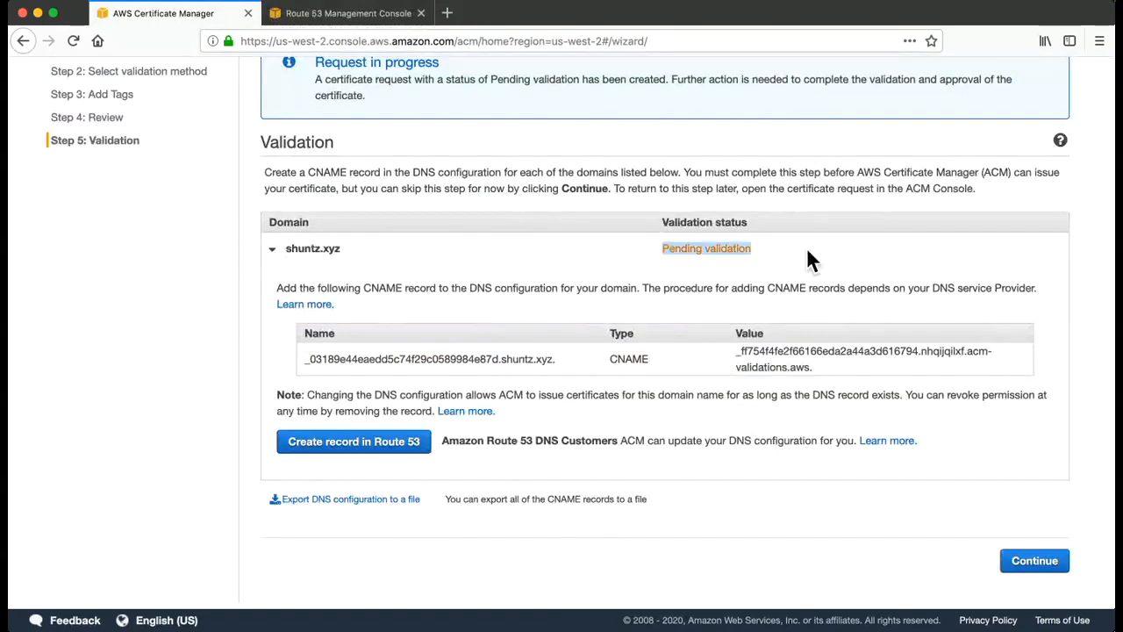
pyautogui.click(1035, 567)
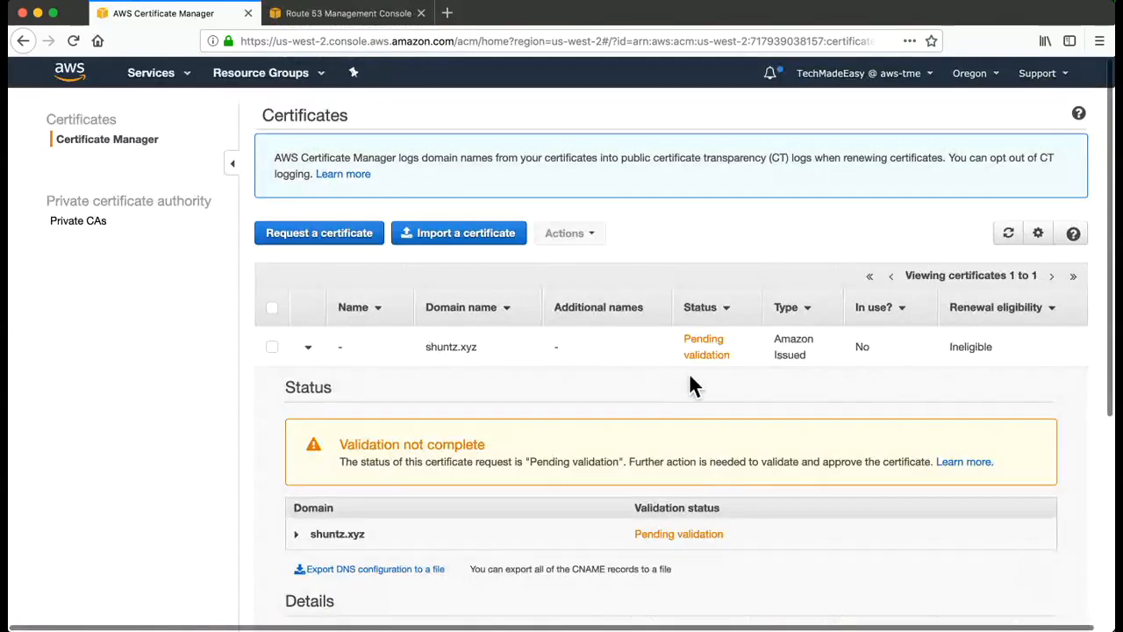
pyautogui.click(1011, 244)
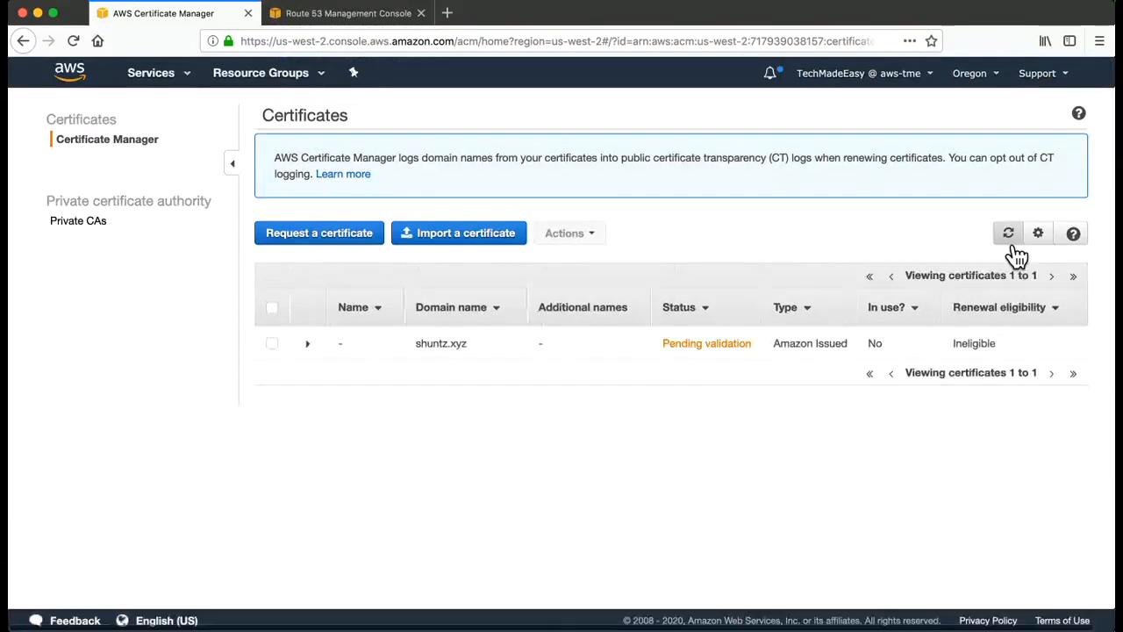
pyautogui.click(1009, 241)
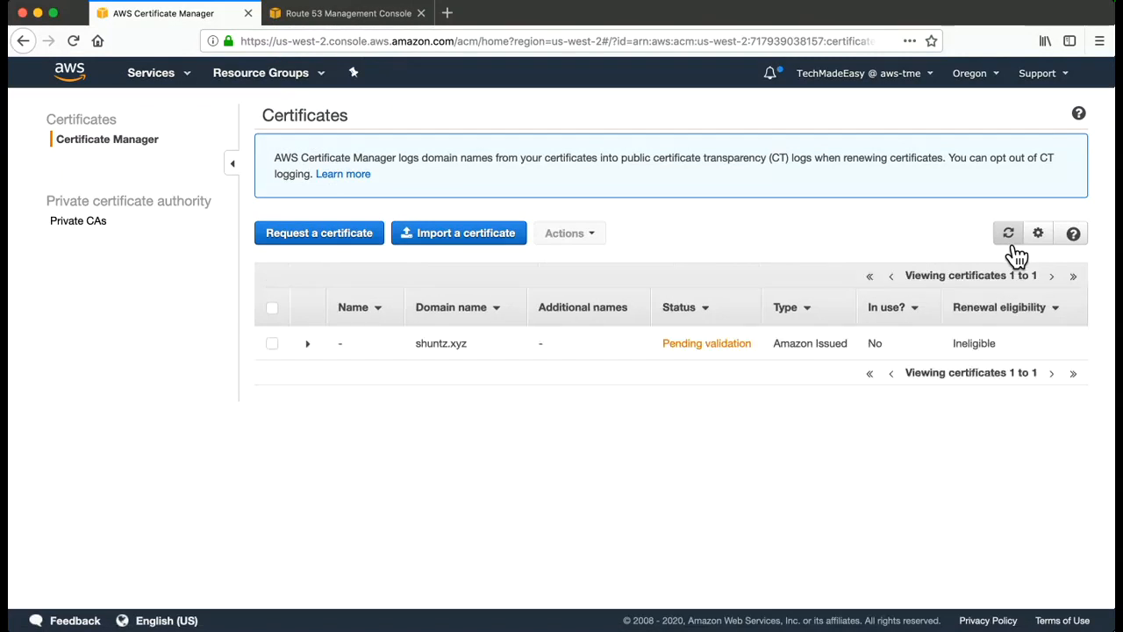
# Step: Expand the shuntz.xyz certificate and its domain entry to examine the validation status, CNAME record and certificate details
pyautogui.click(308, 343)
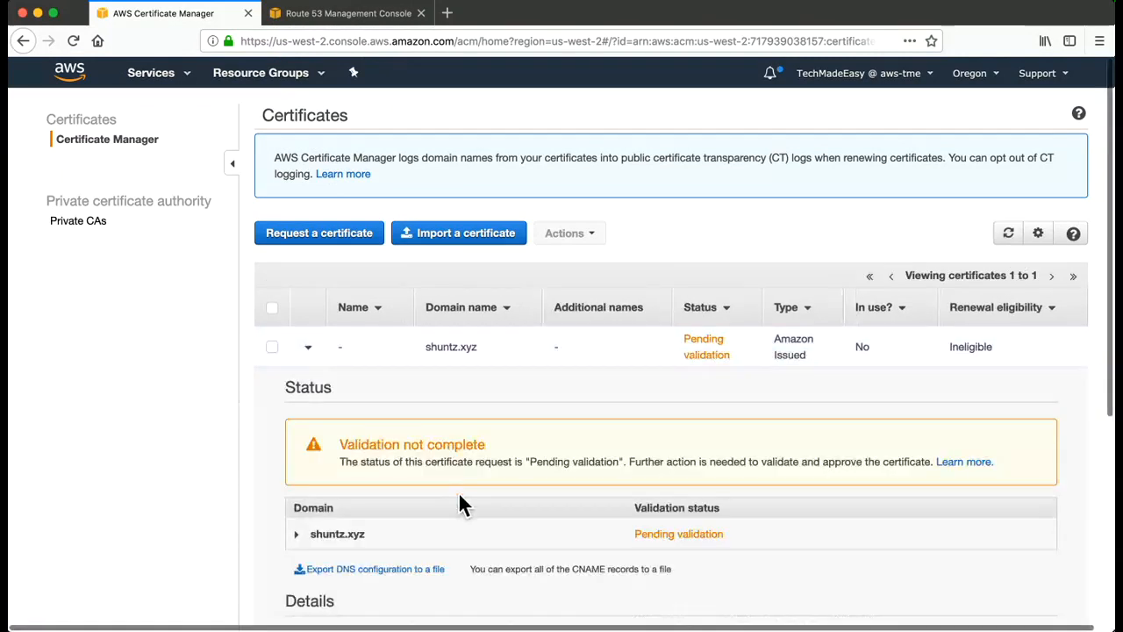
pyautogui.scroll(-3, 461, 503)
pyautogui.scroll(-5, 459, 494)
pyautogui.scroll(7, 460, 494)
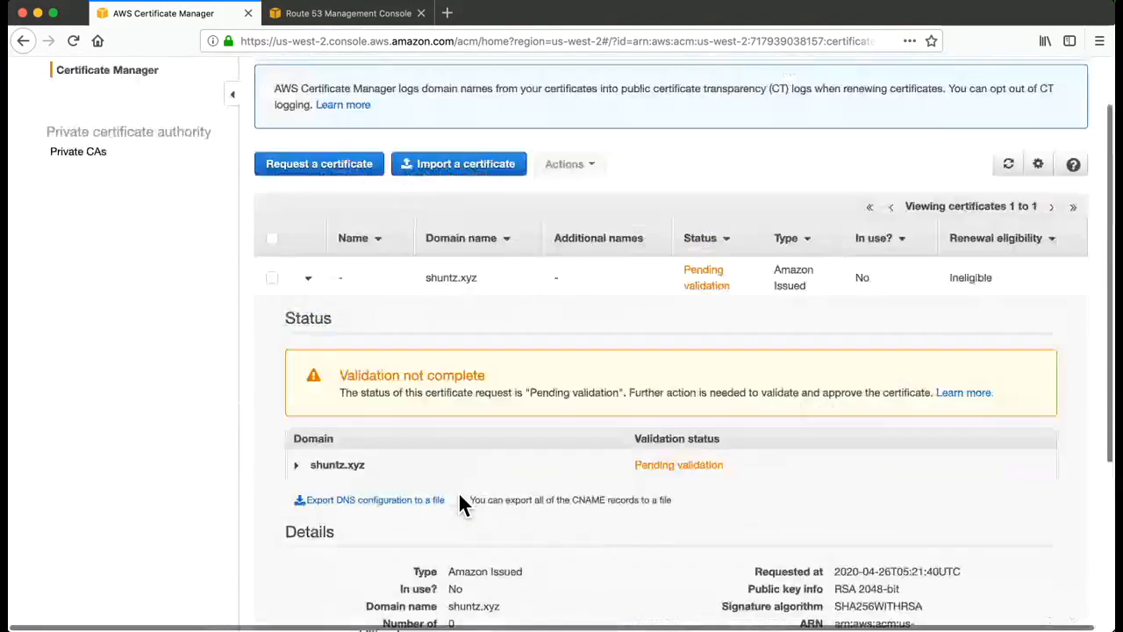
pyautogui.click(297, 478)
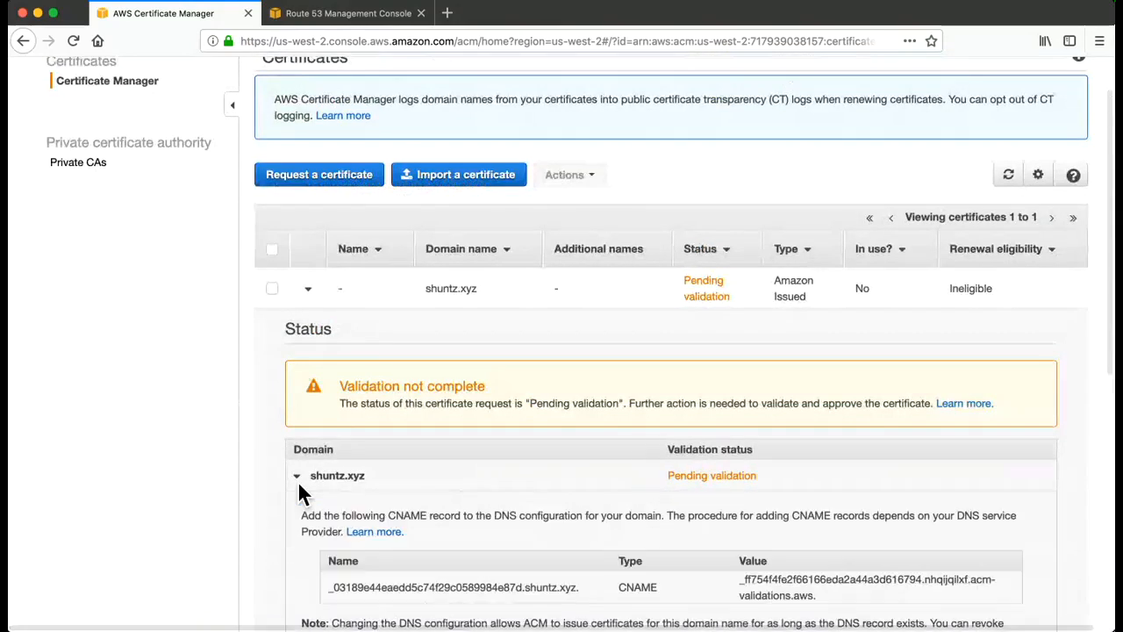
pyautogui.scroll(-8, 537, 493)
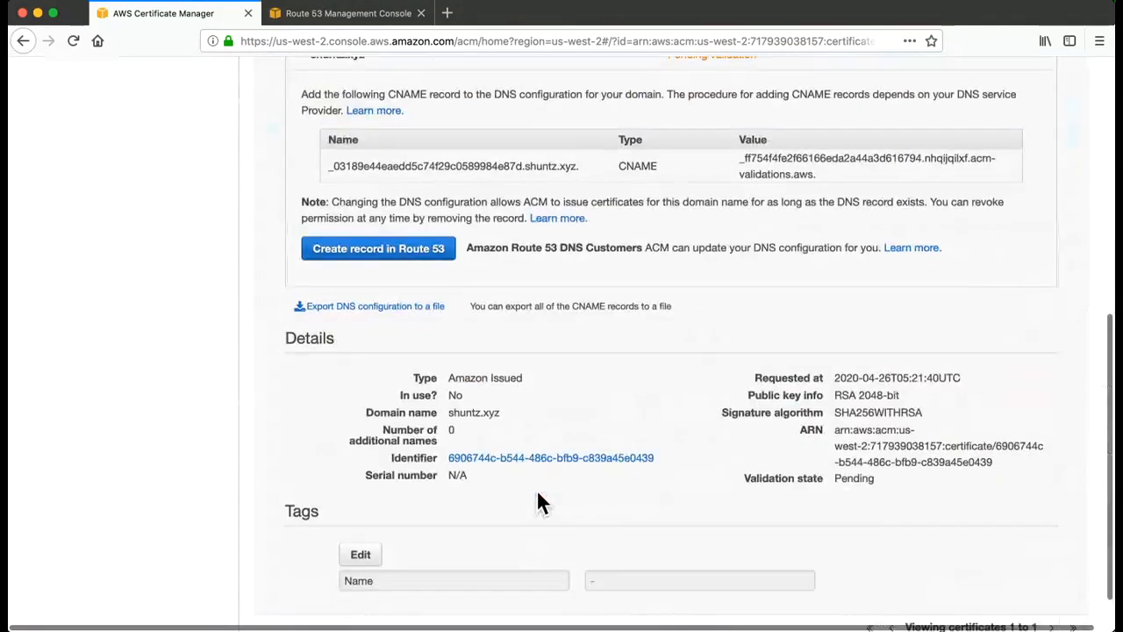
# Step: Refresh the certificates list and reopen the shuntz.xyz certificate to recheck its status and required CNAME value
pyautogui.scroll(10, 540, 502)
pyautogui.click(1008, 232)
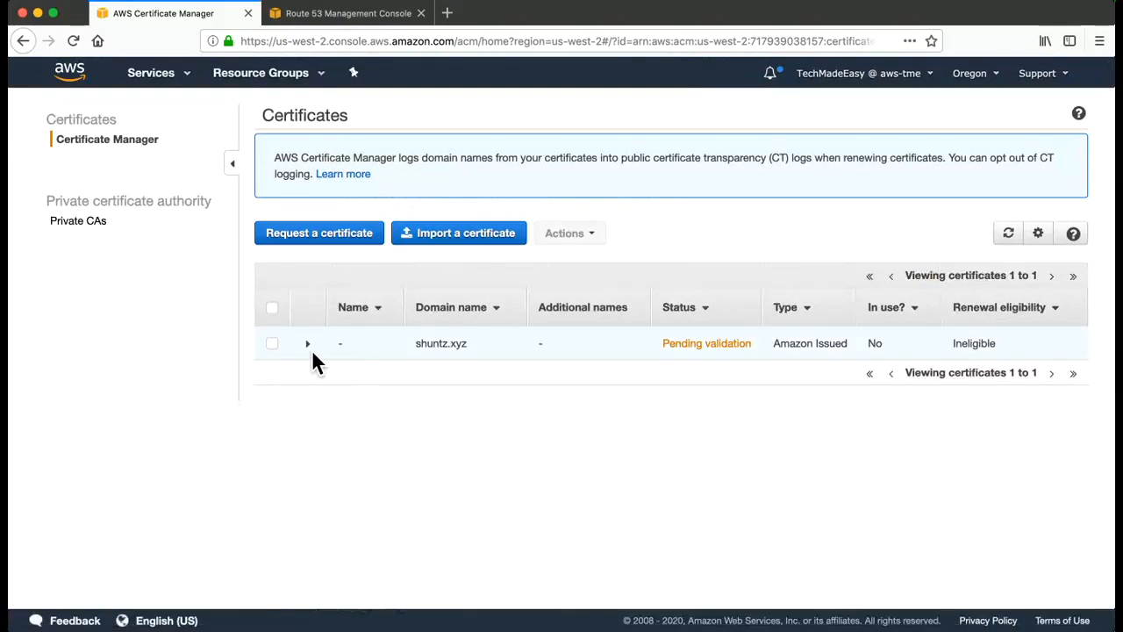
pyautogui.click(309, 348)
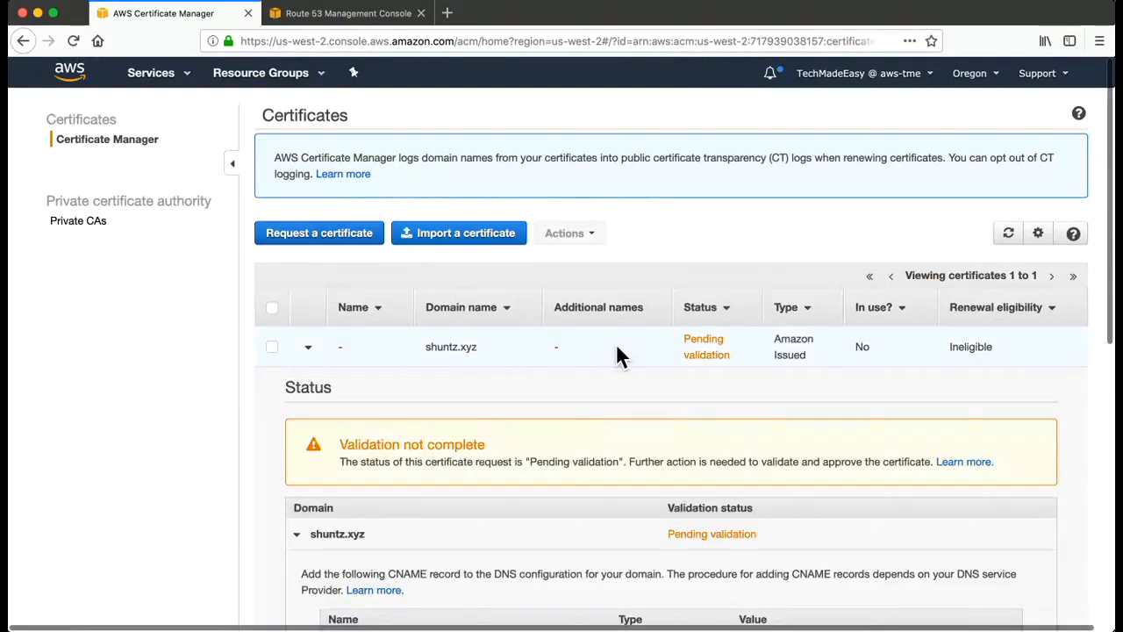
pyautogui.scroll(-5, 517, 386)
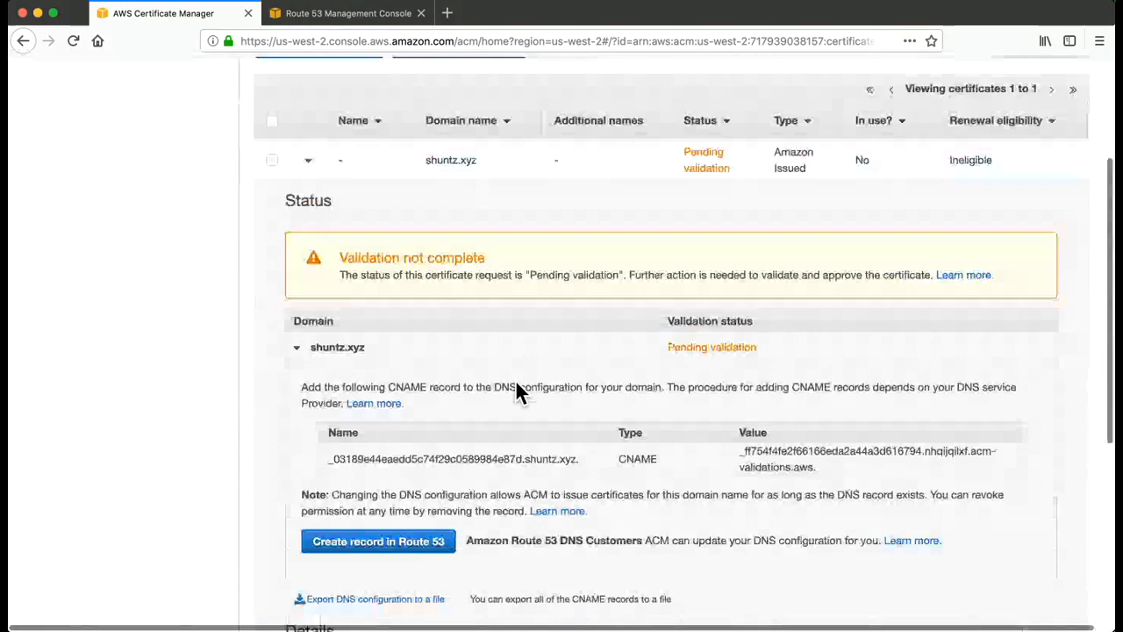
pyautogui.tripleClick(860, 408)
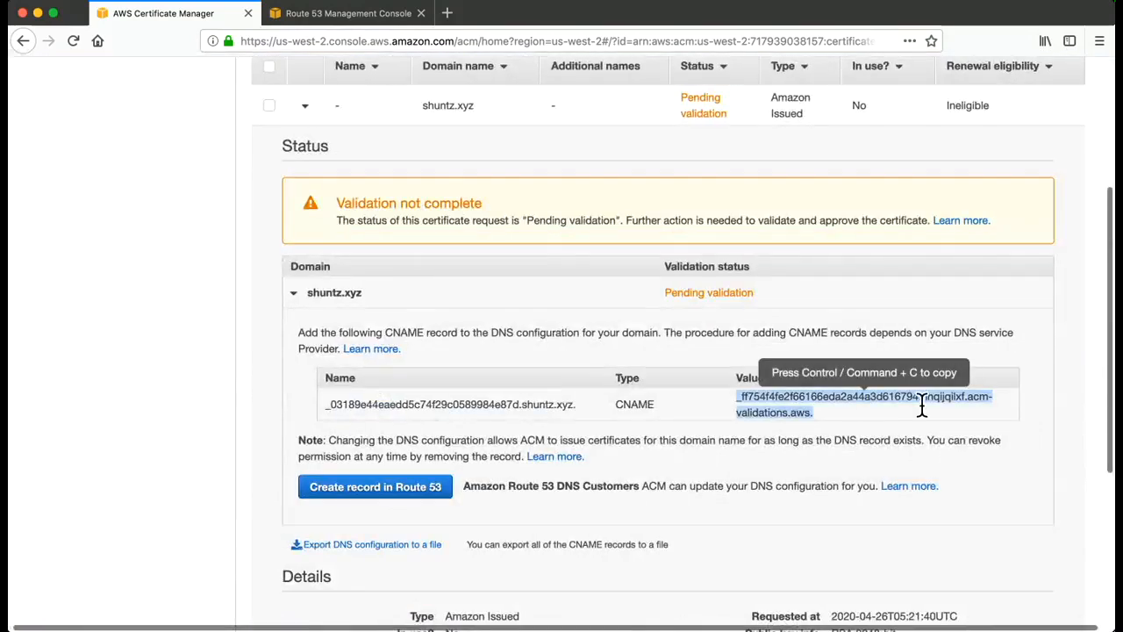
pyautogui.click(592, 494)
pyautogui.scroll(5, 592, 494)
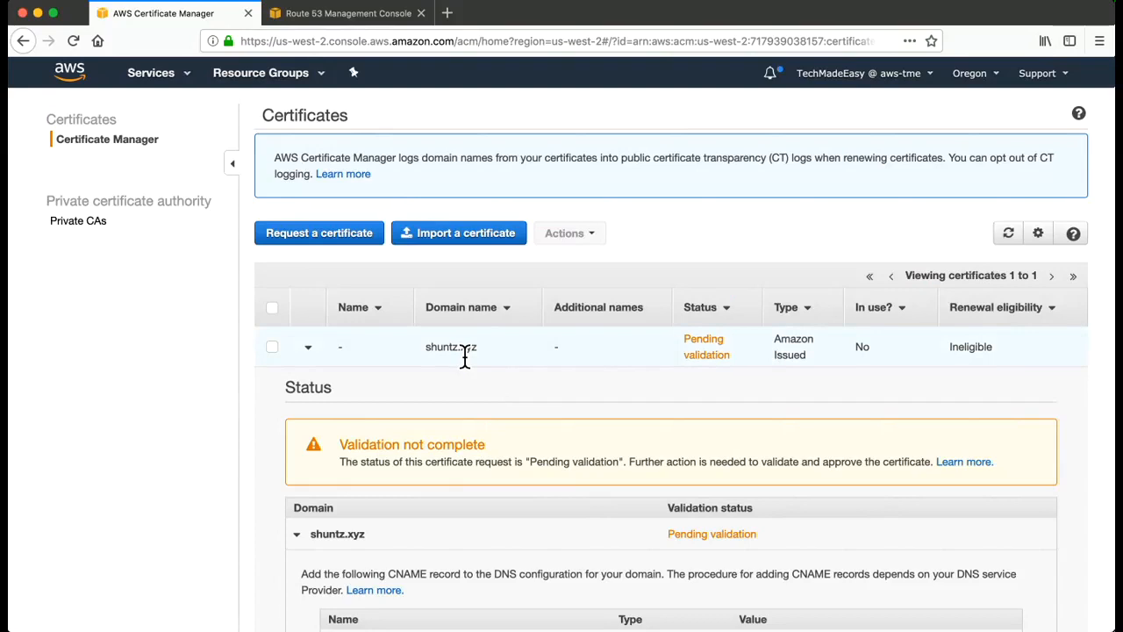
pyautogui.scroll(-5, 464, 351)
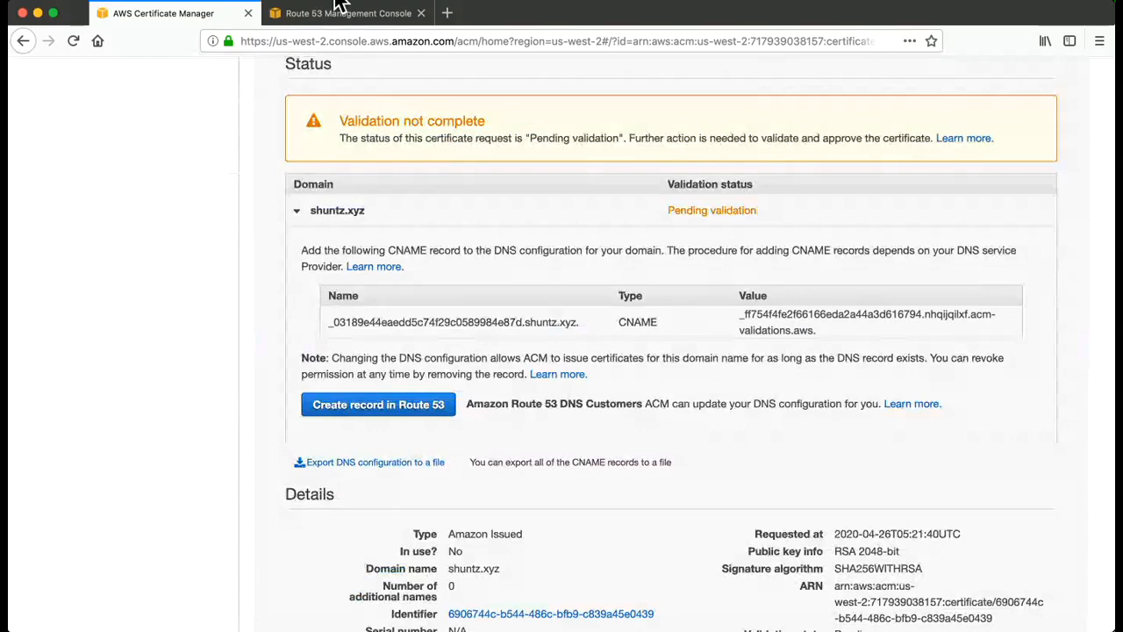
# Step: Check the existing CNAME record in Route 53 once more, and refresh the certificates list in Certificate Manager for a status update
pyautogui.click(312, 16)
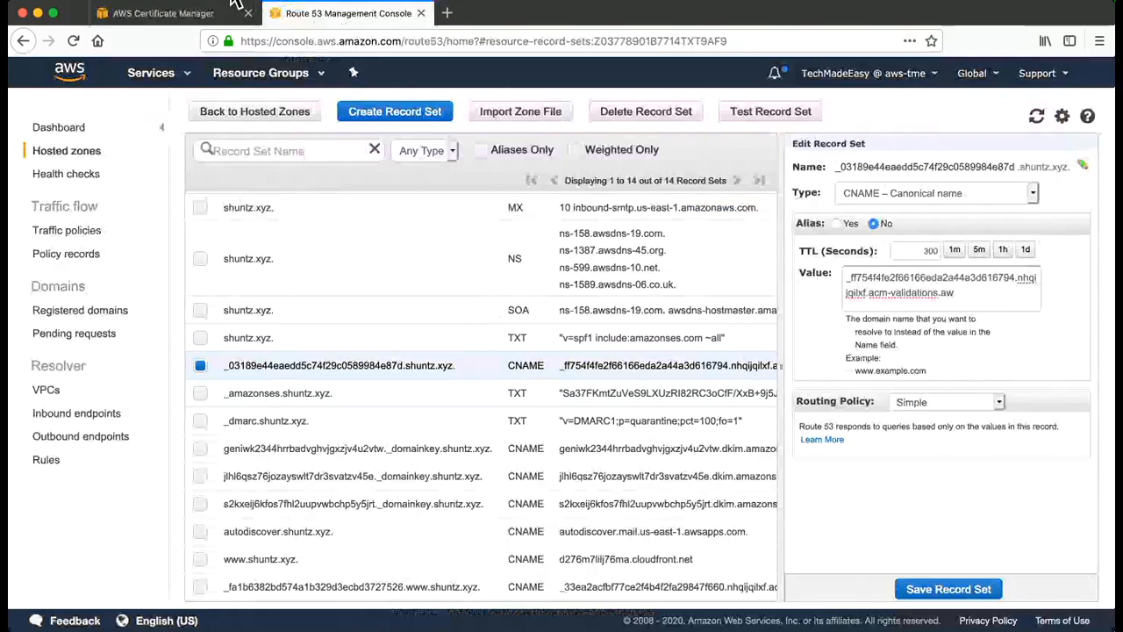
pyautogui.click(163, 13)
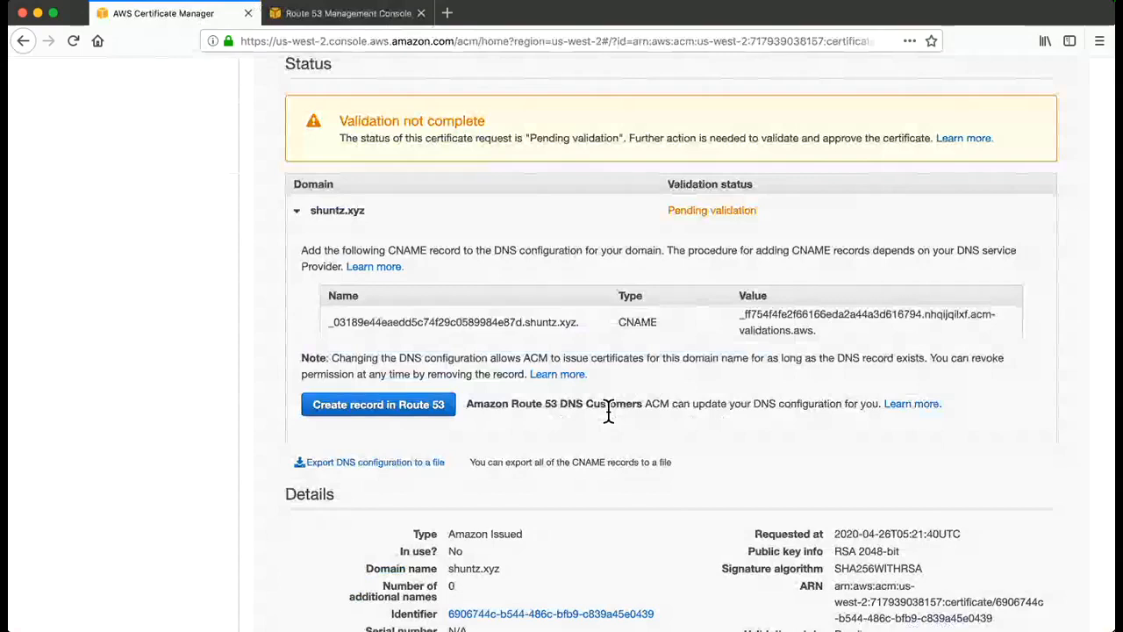
pyautogui.scroll(5, 608, 409)
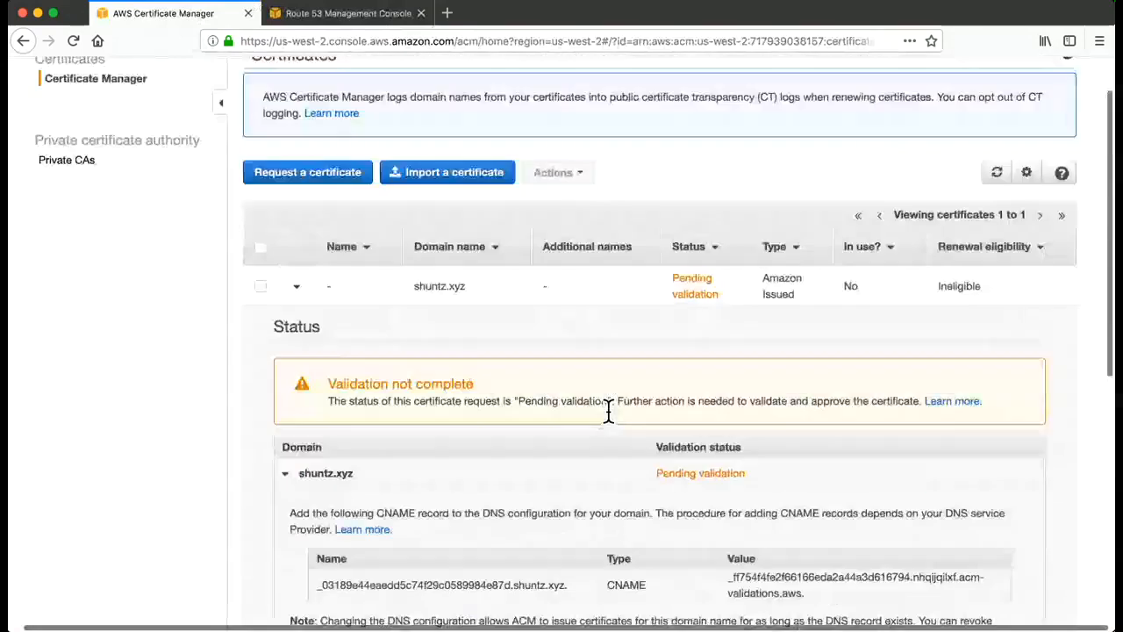
pyautogui.click(1000, 175)
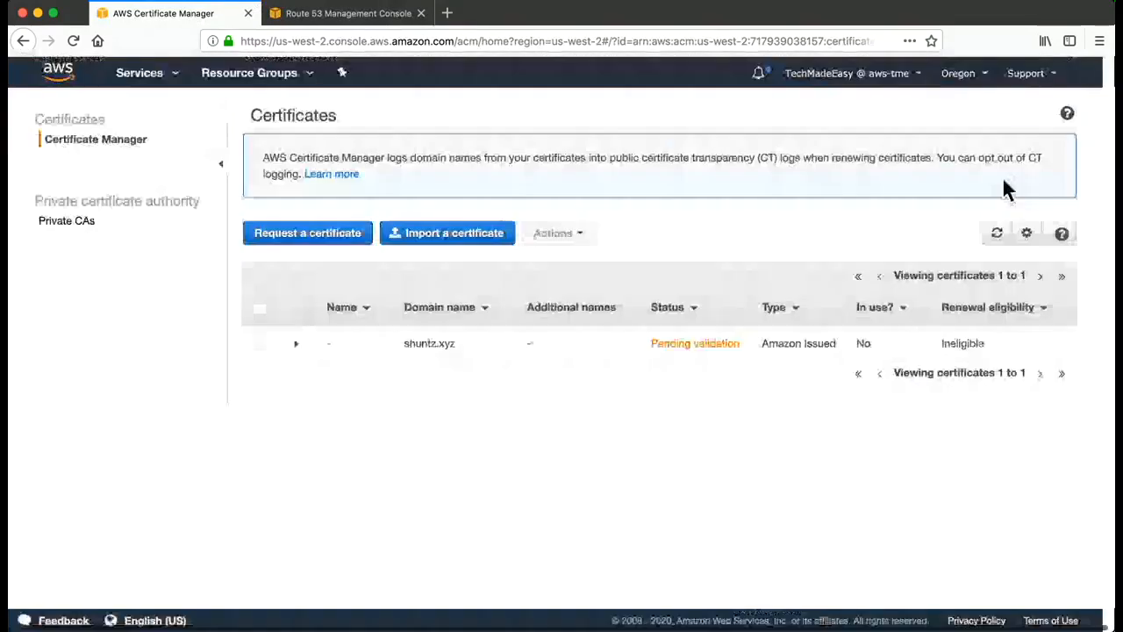
pyautogui.click(1006, 237)
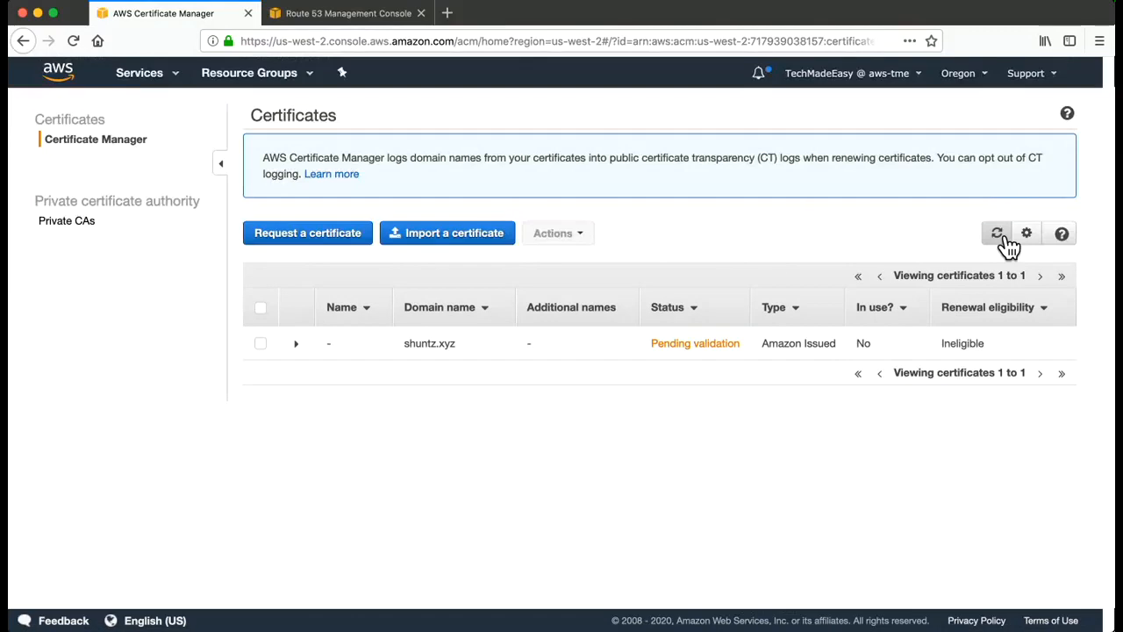
pyautogui.click(1006, 237)
pyautogui.click(1005, 237)
# Step: Create the validation CNAME record in the shuntz.xyz. hosted zone directly from the certificate's details, and review the outcome
pyautogui.click(296, 343)
pyautogui.scroll(-6, 386, 438)
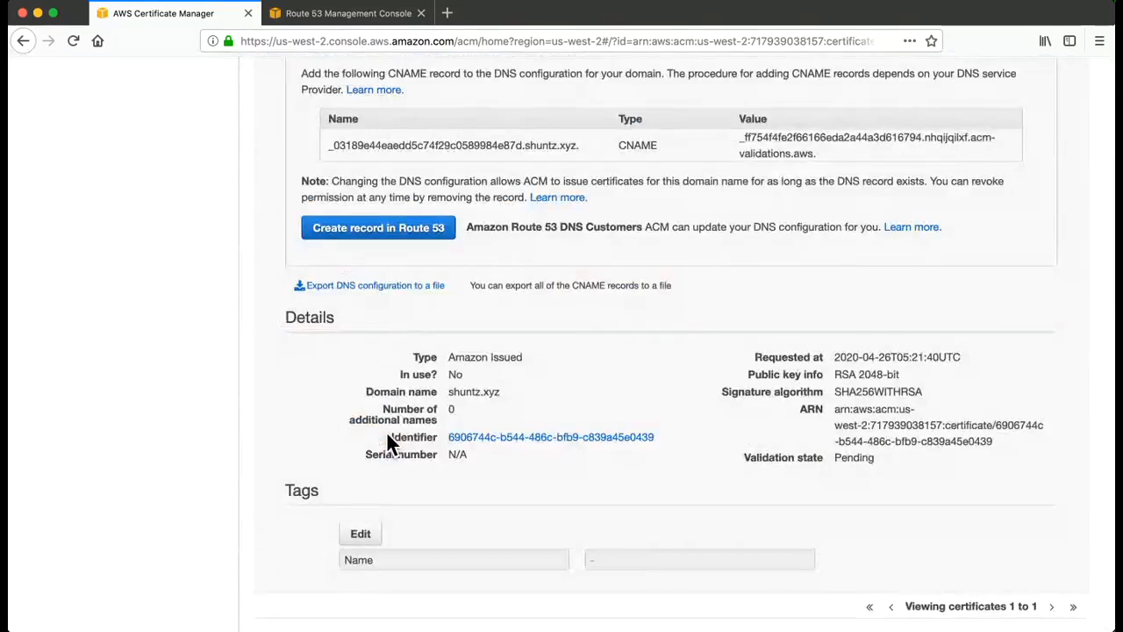
pyautogui.click(416, 237)
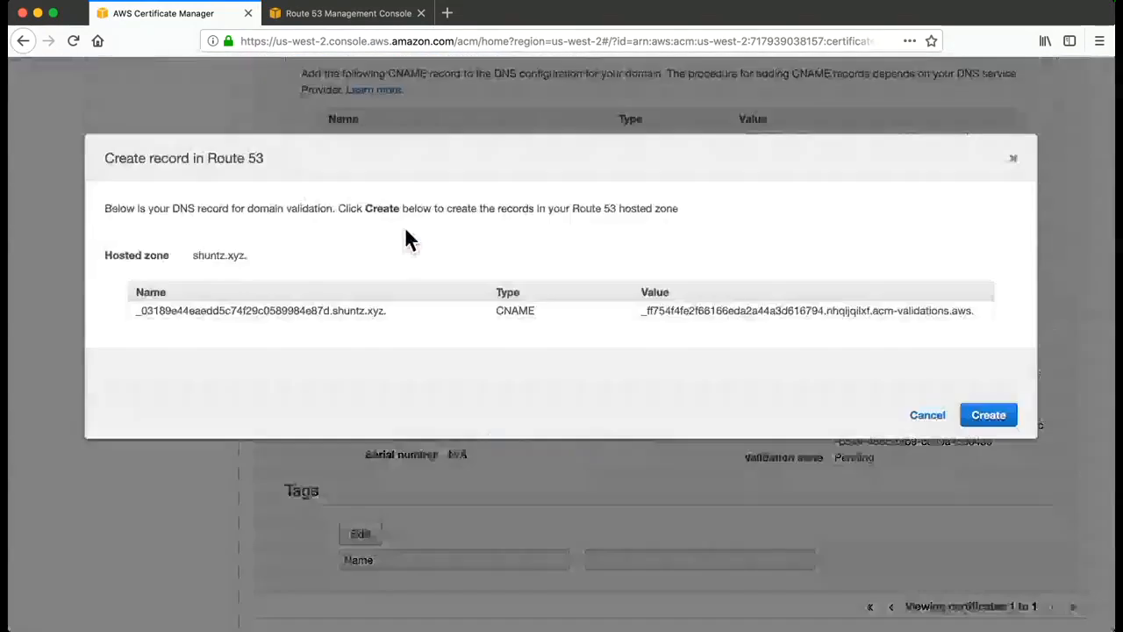
pyautogui.click(1001, 419)
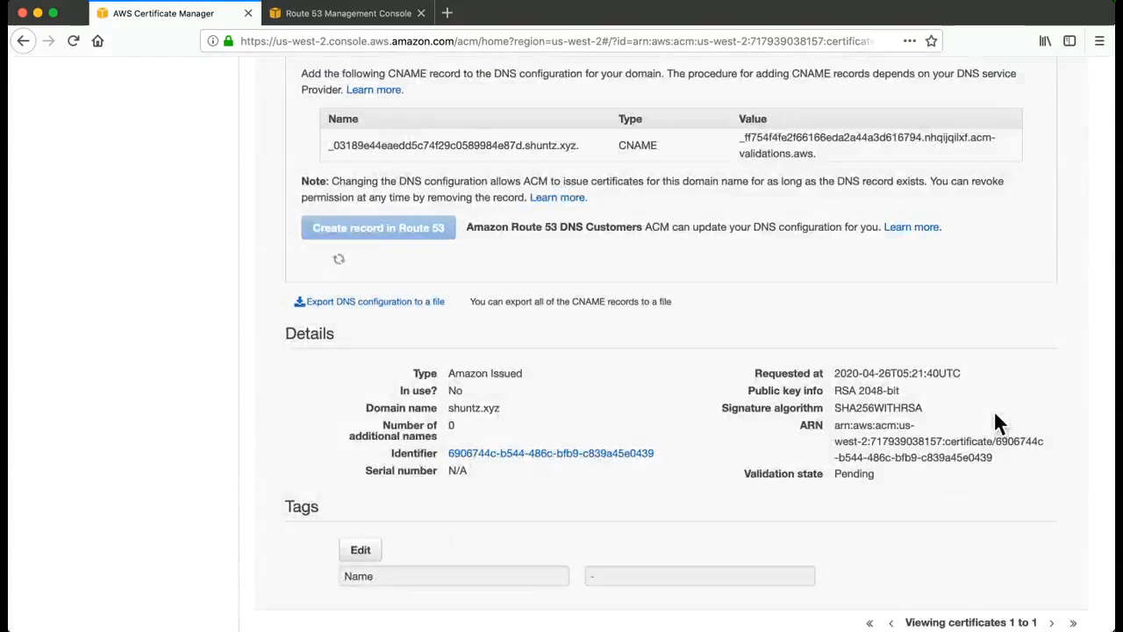
pyautogui.scroll(-2, 537, 393)
pyautogui.scroll(7, 536, 393)
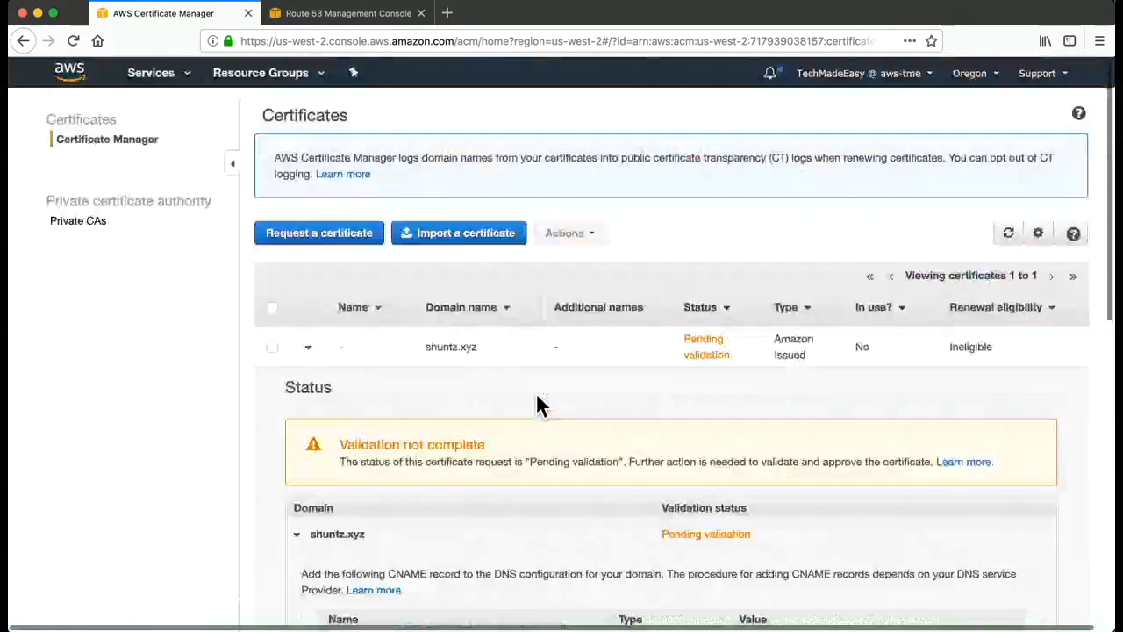
pyautogui.scroll(-2, 537, 393)
pyautogui.scroll(-5, 538, 399)
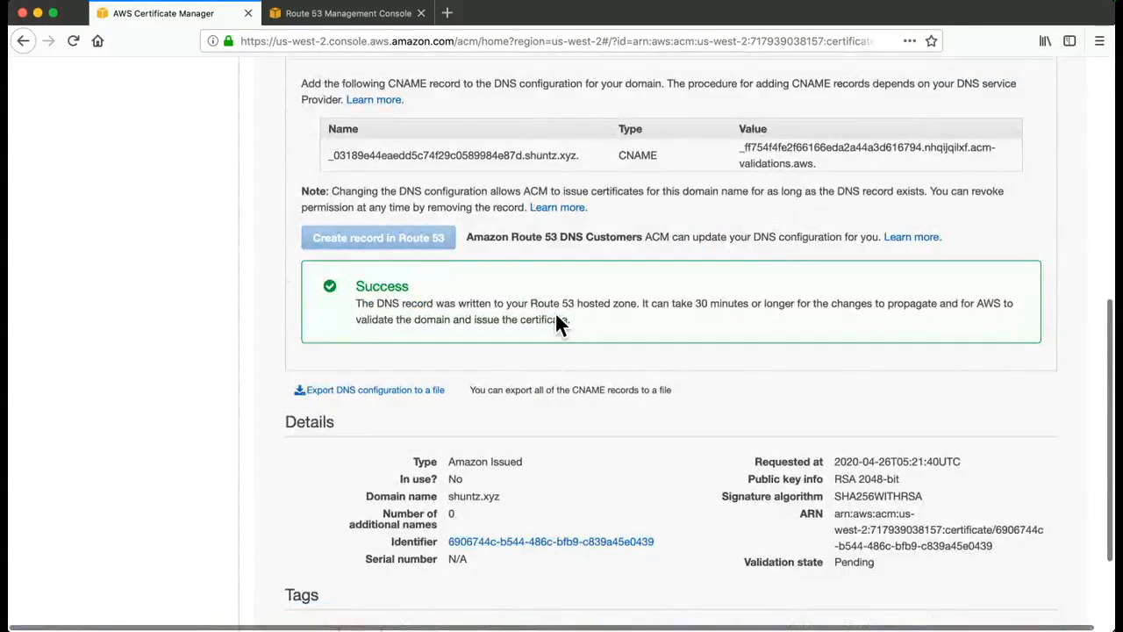
# Step: Refresh the certificates list and expand the shuntz.xyz certificate to examine its validation status after the Route 53 record creation
pyautogui.scroll(4, 559, 324)
pyautogui.scroll(4, 559, 331)
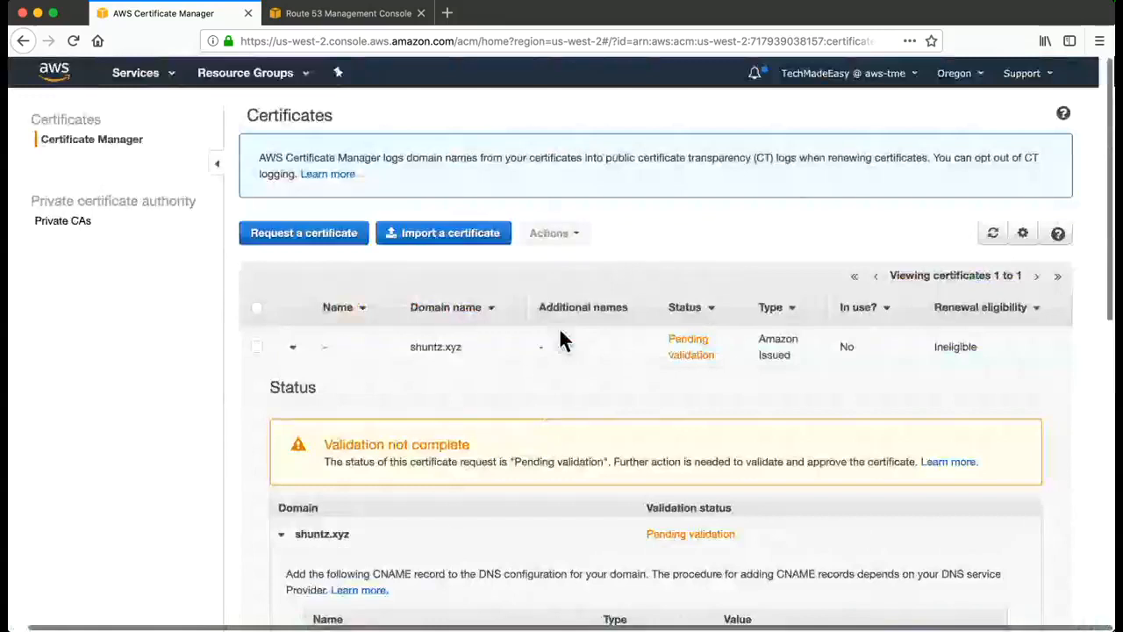
pyautogui.click(1000, 244)
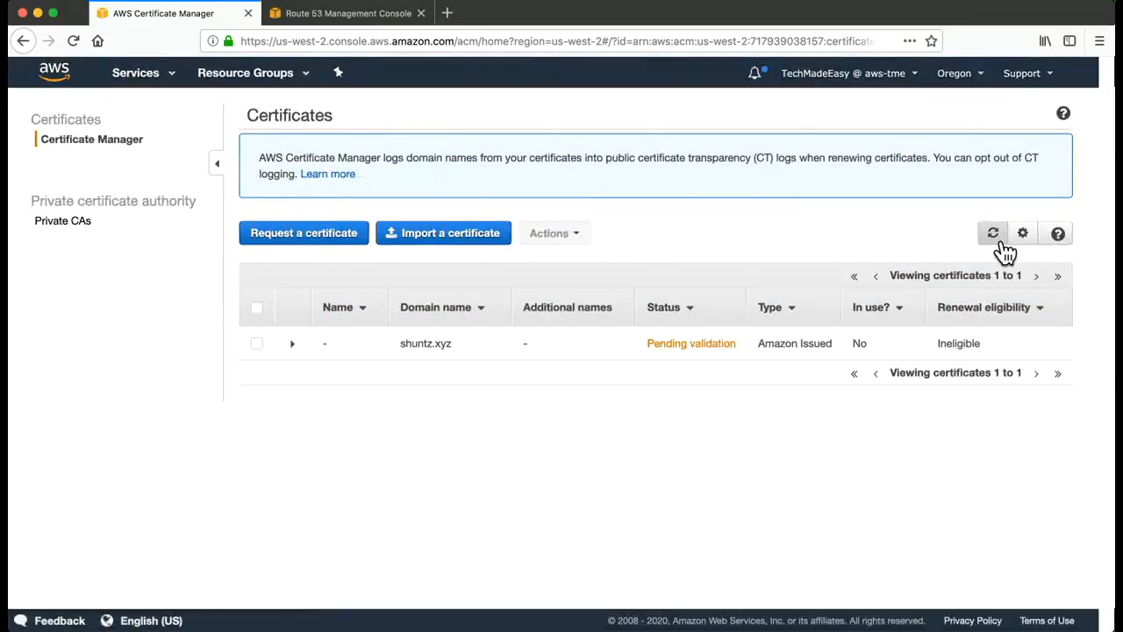
pyautogui.click(293, 345)
pyautogui.scroll(-5, 401, 486)
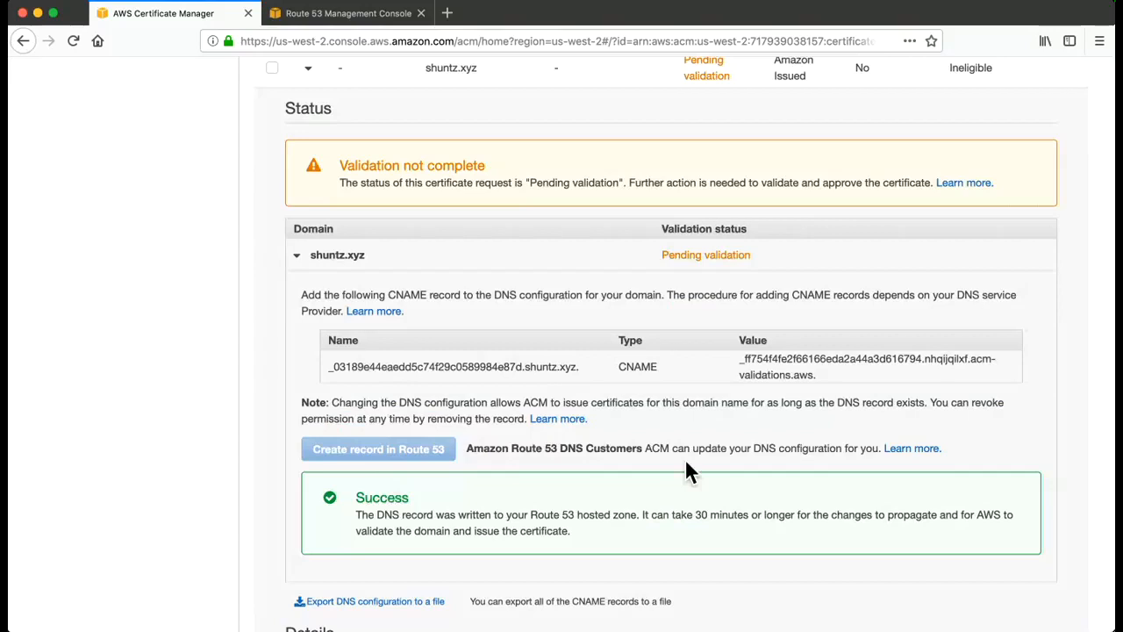
pyautogui.scroll(-5, 687, 471)
pyautogui.scroll(4, 687, 471)
pyautogui.scroll(5, 685, 464)
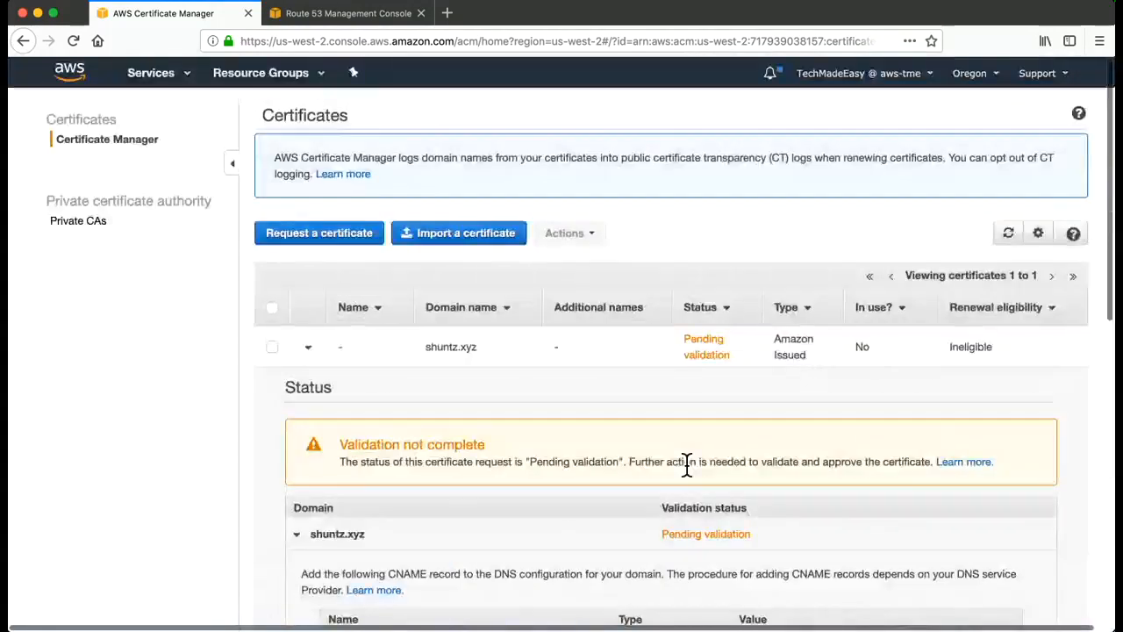
# Step: Refresh the certificates list repeatedly, and review the shuntz.xyz. validation CNAME record among the Route 53 record sets
pyautogui.click(1021, 235)
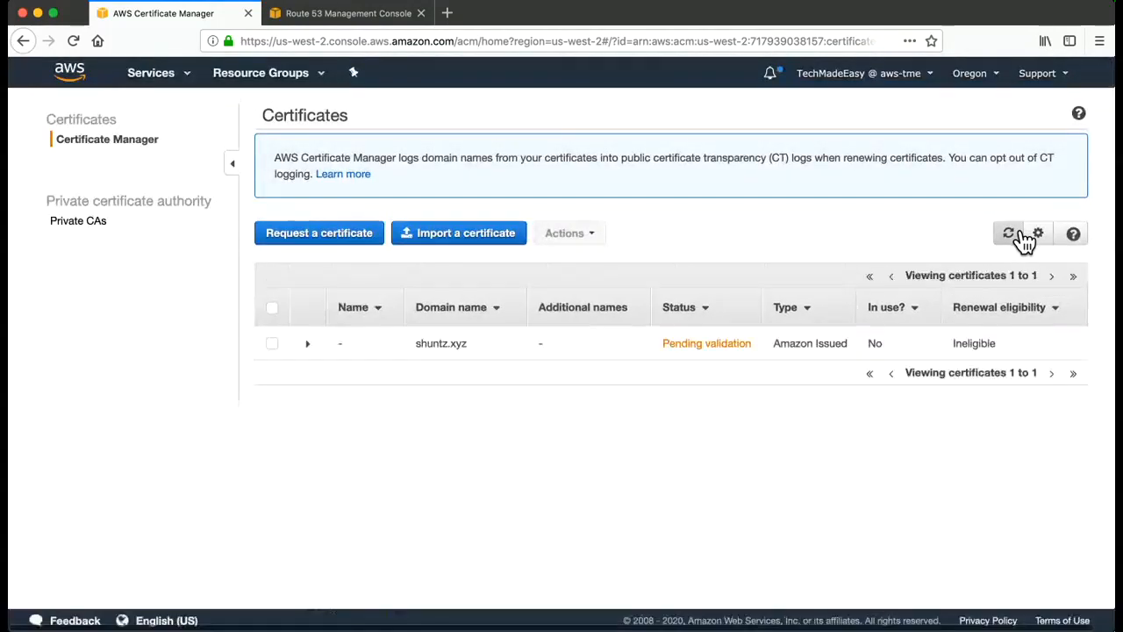
pyautogui.click(1019, 238)
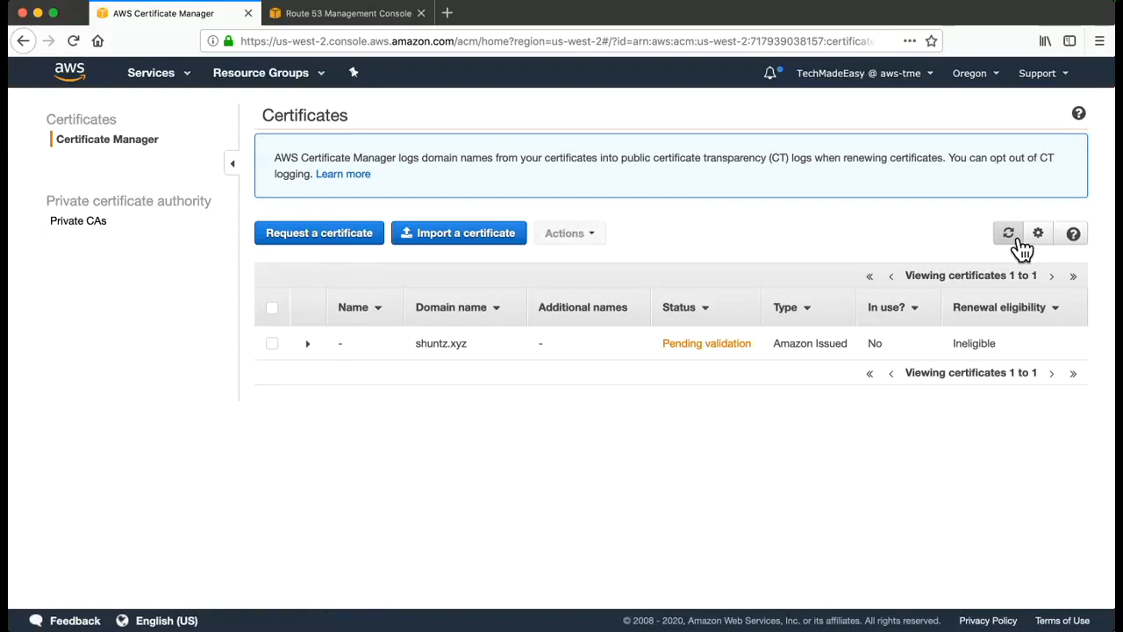
pyautogui.click(1020, 240)
pyautogui.click(361, 22)
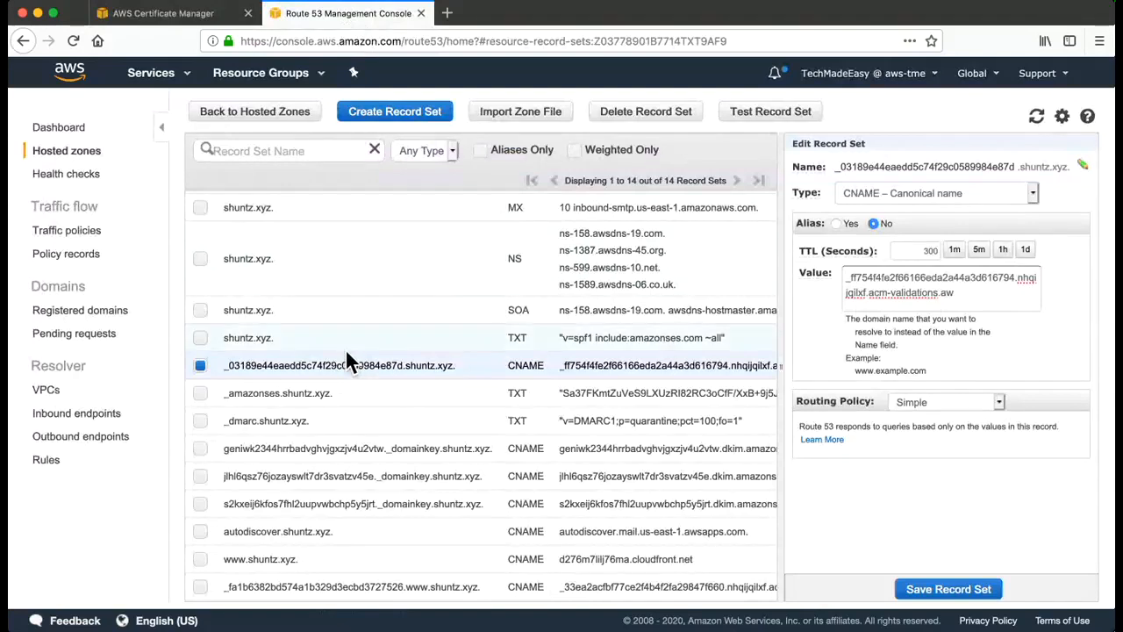
pyautogui.scroll(1, 416, 391)
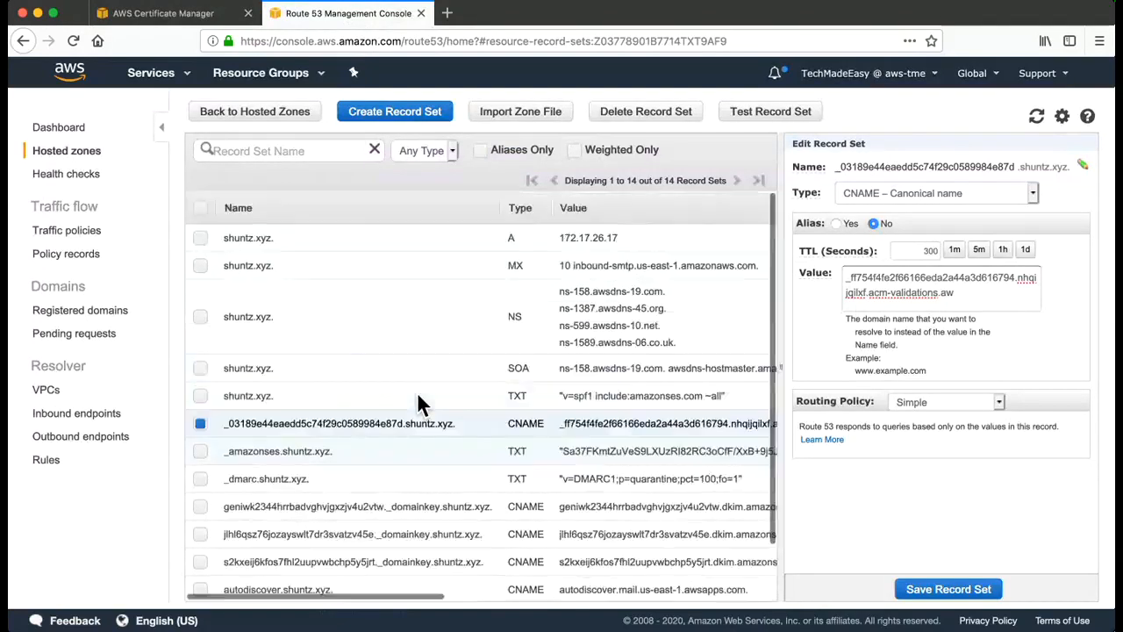
# Step: Return to Certificate Manager and keep refreshing the certificates list to recheck the shuntz.xyz certificate's status
pyautogui.click(213, 19)
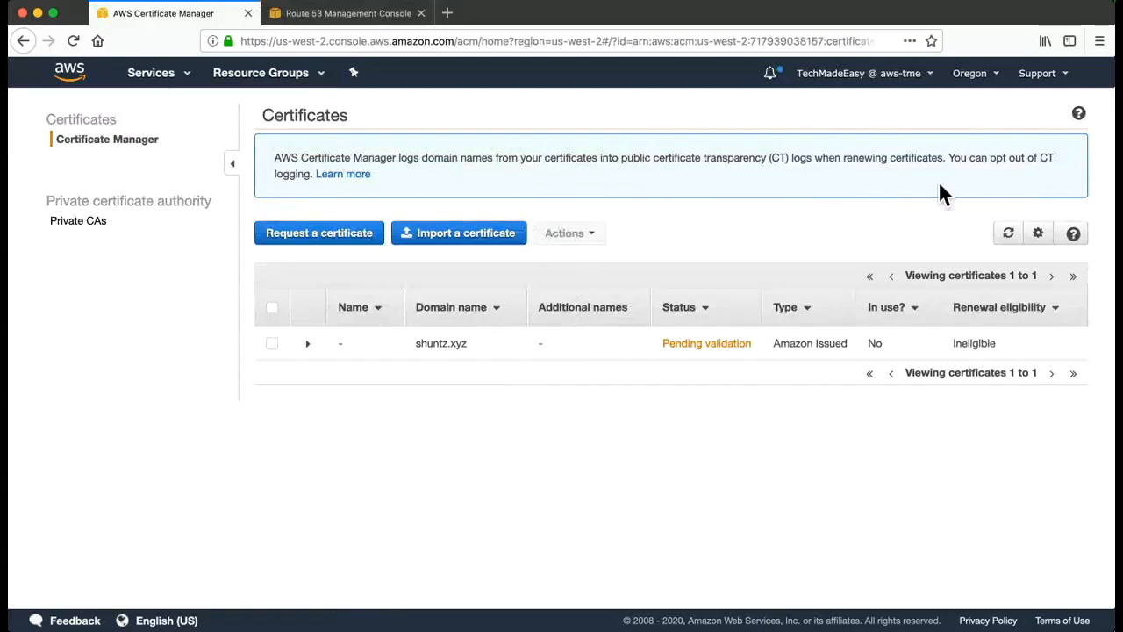
pyautogui.click(1009, 234)
pyautogui.click(1011, 235)
pyautogui.click(1014, 239)
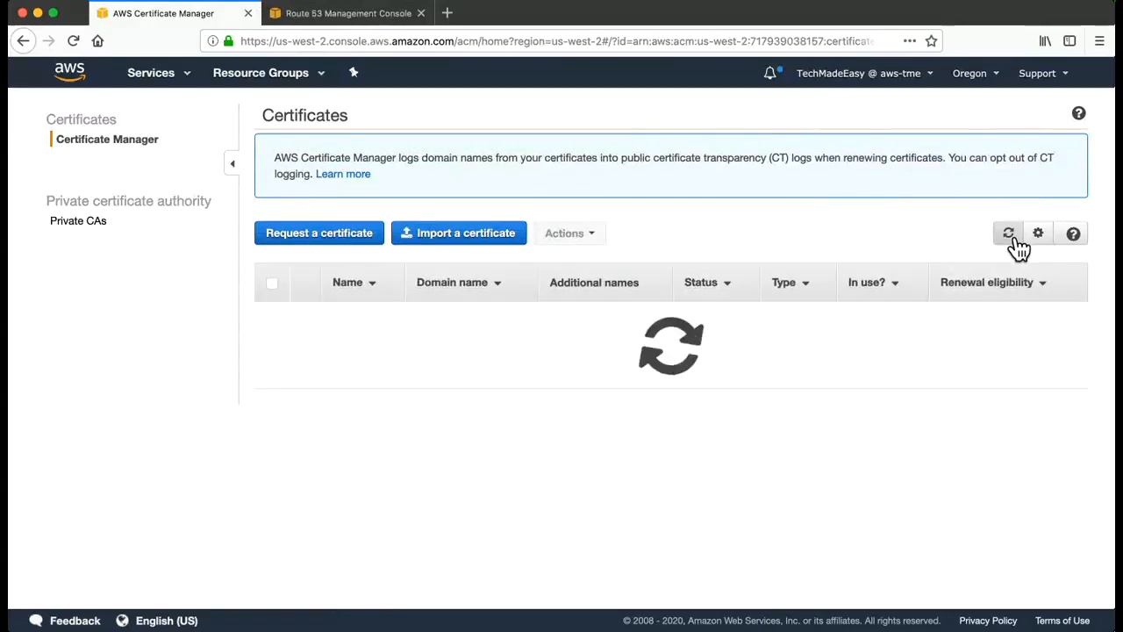
pyautogui.click(1015, 238)
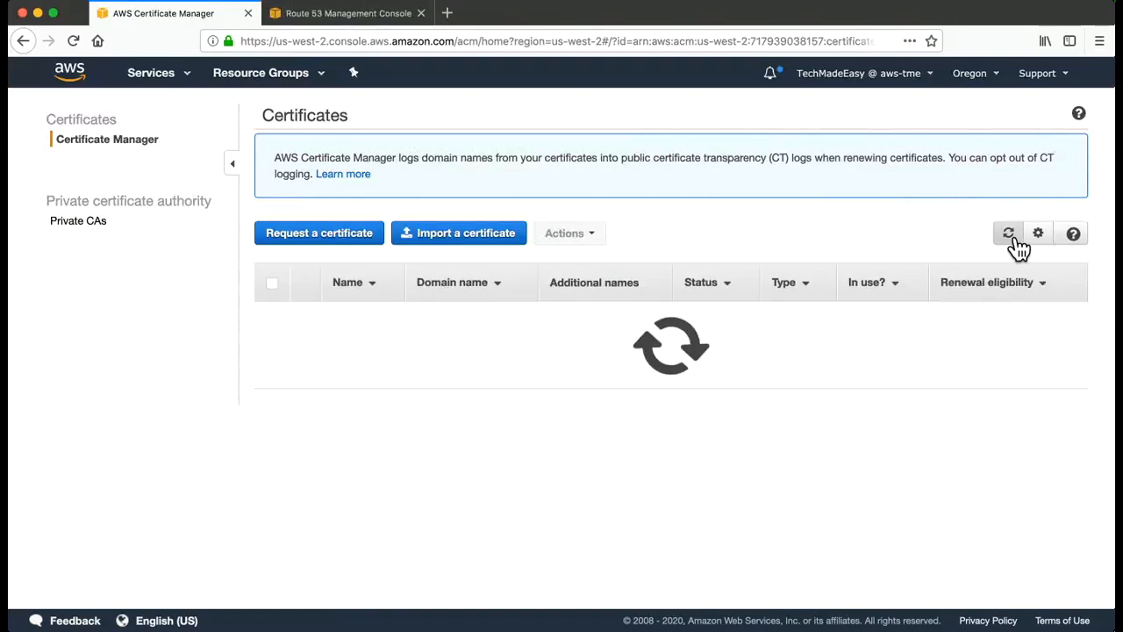
# Step: Check the shuntz.xyz certificate's renewal eligibility, and reload the certificates list for its current status
pyautogui.moveTo(968, 318); pyautogui.dragTo(1061, 323)
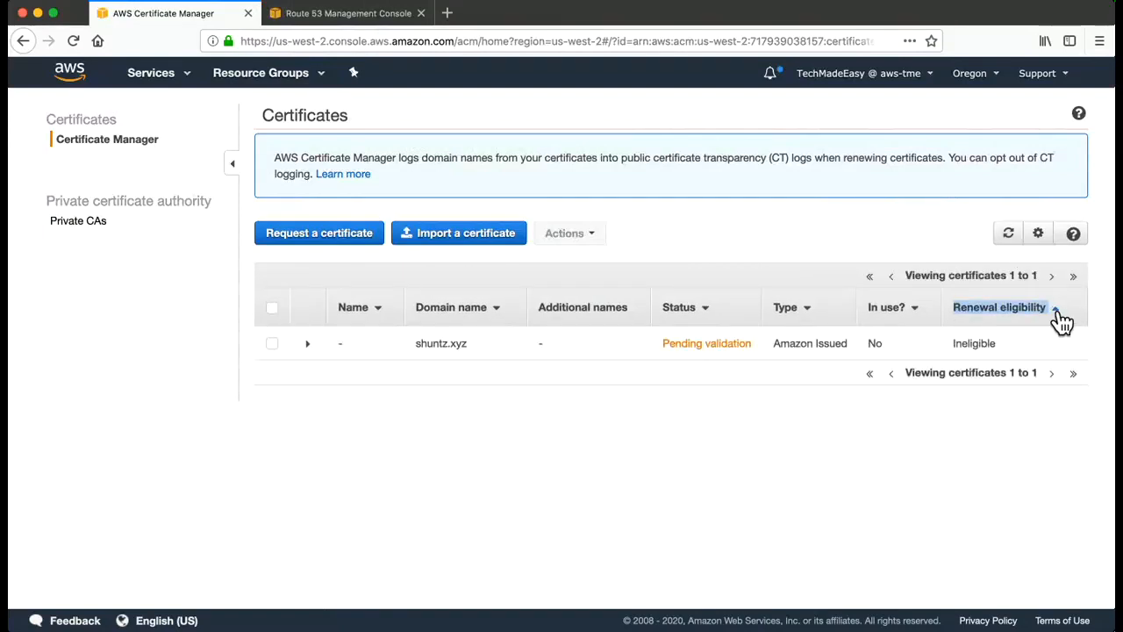
pyautogui.click(820, 255)
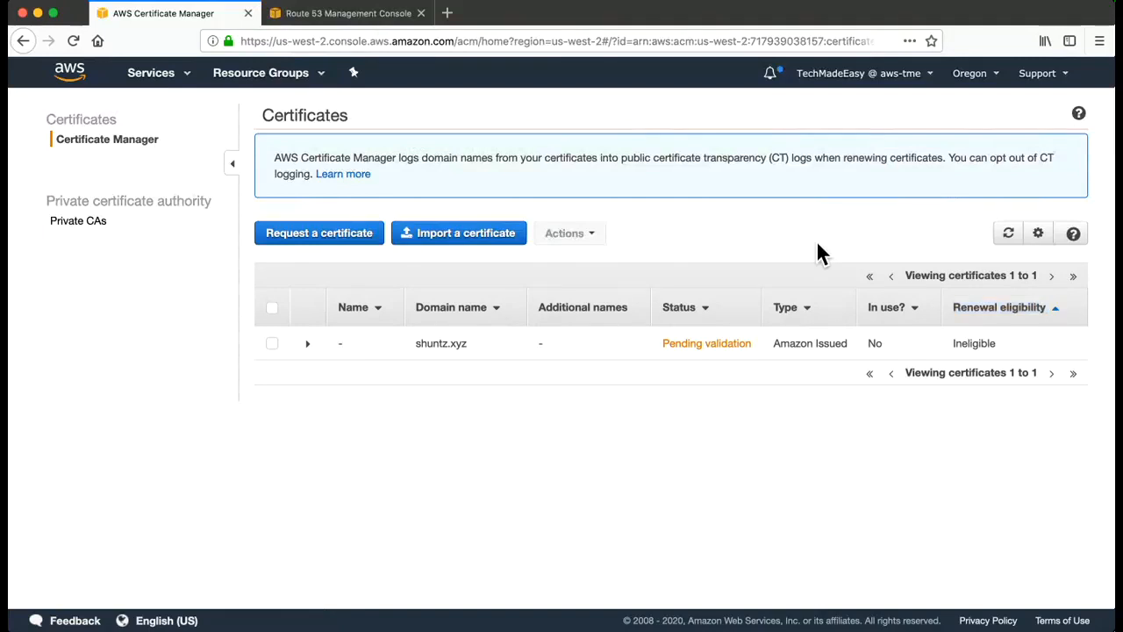
pyautogui.doubleClick(985, 346)
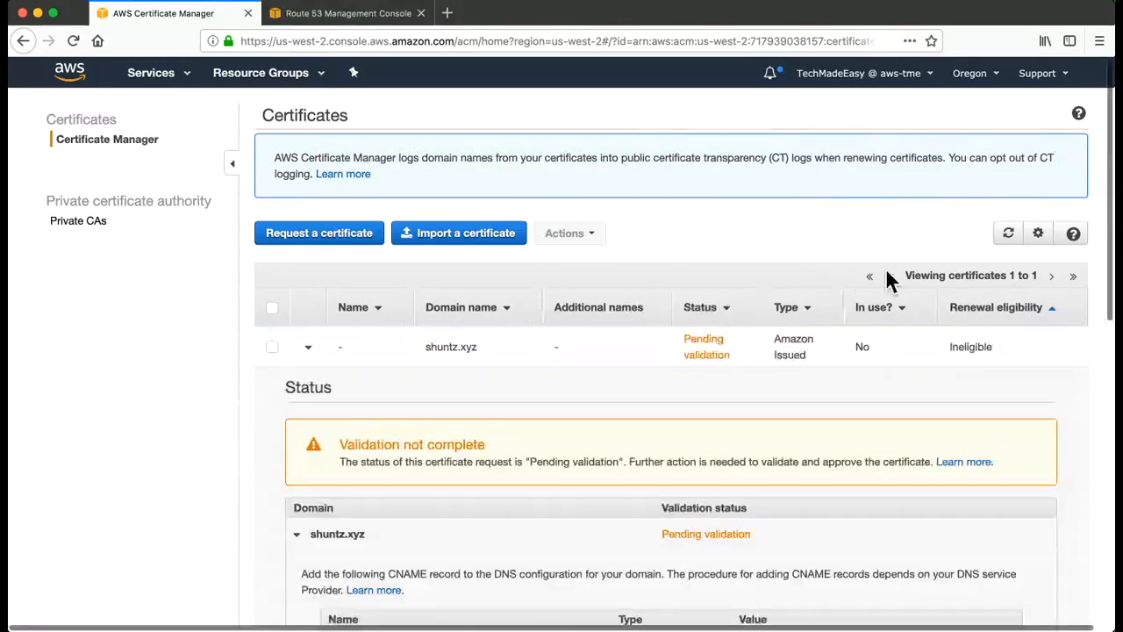
pyautogui.click(1009, 235)
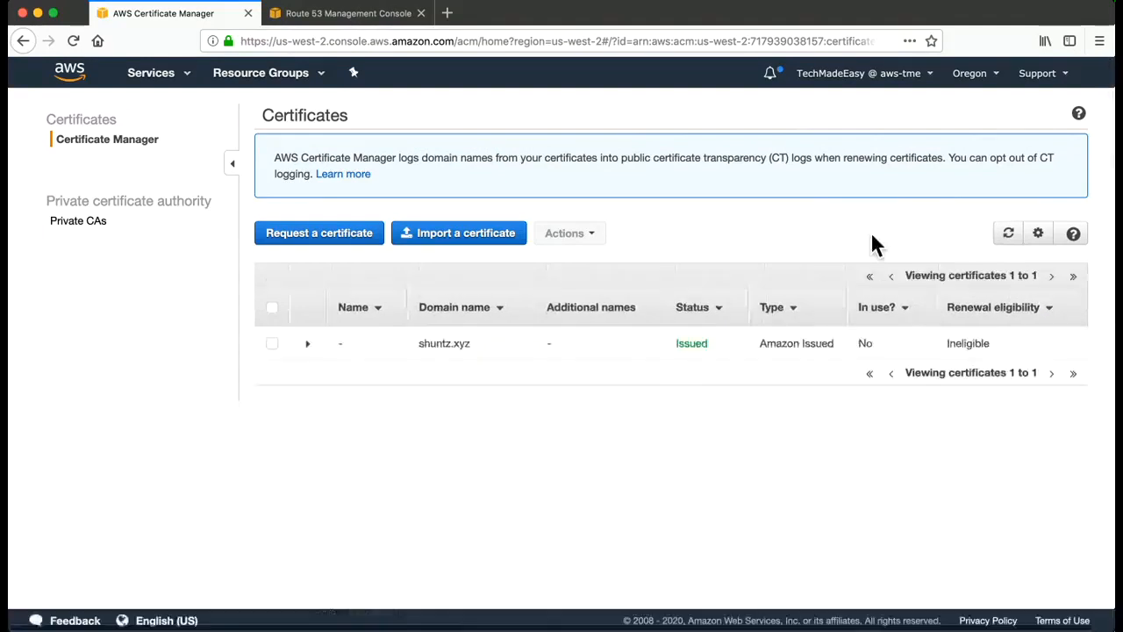
# Step: Review the certificate's status in the list and its domain validation status in the expanded details, and collapse the details
pyautogui.doubleClick(691, 351)
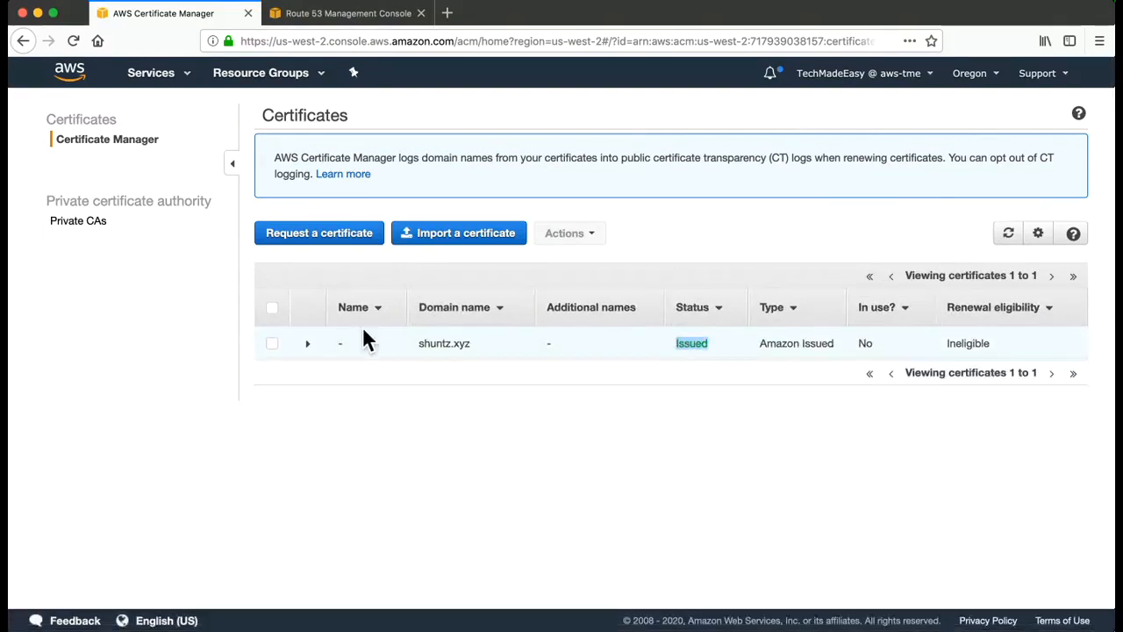
pyautogui.click(310, 344)
pyautogui.scroll(-4, 442, 480)
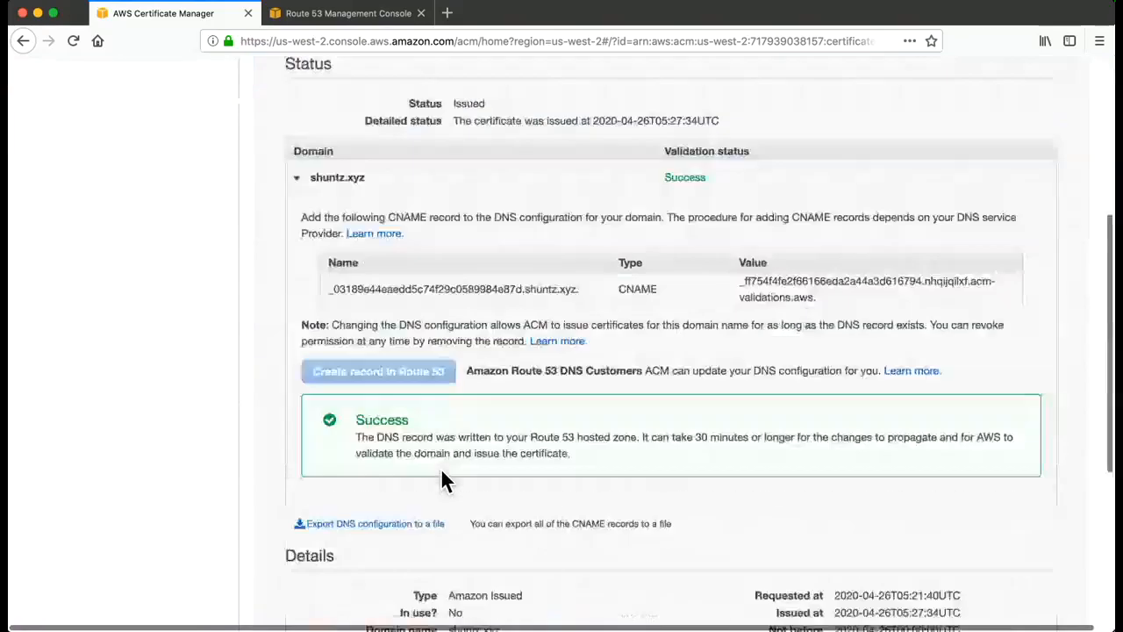
pyautogui.doubleClick(684, 162)
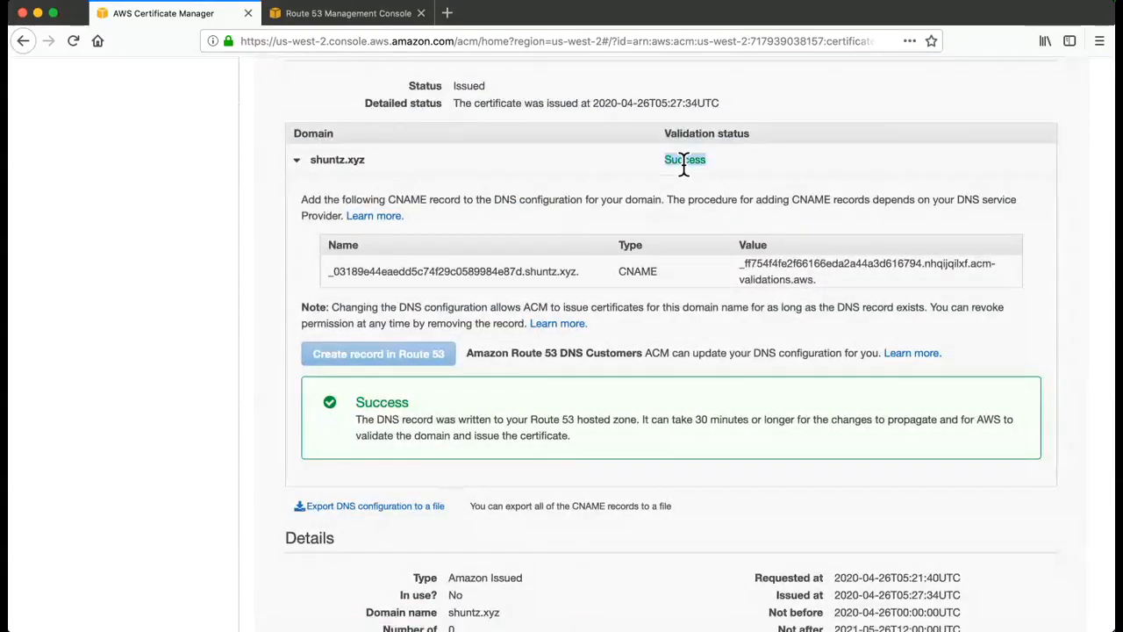
pyautogui.scroll(5, 682, 163)
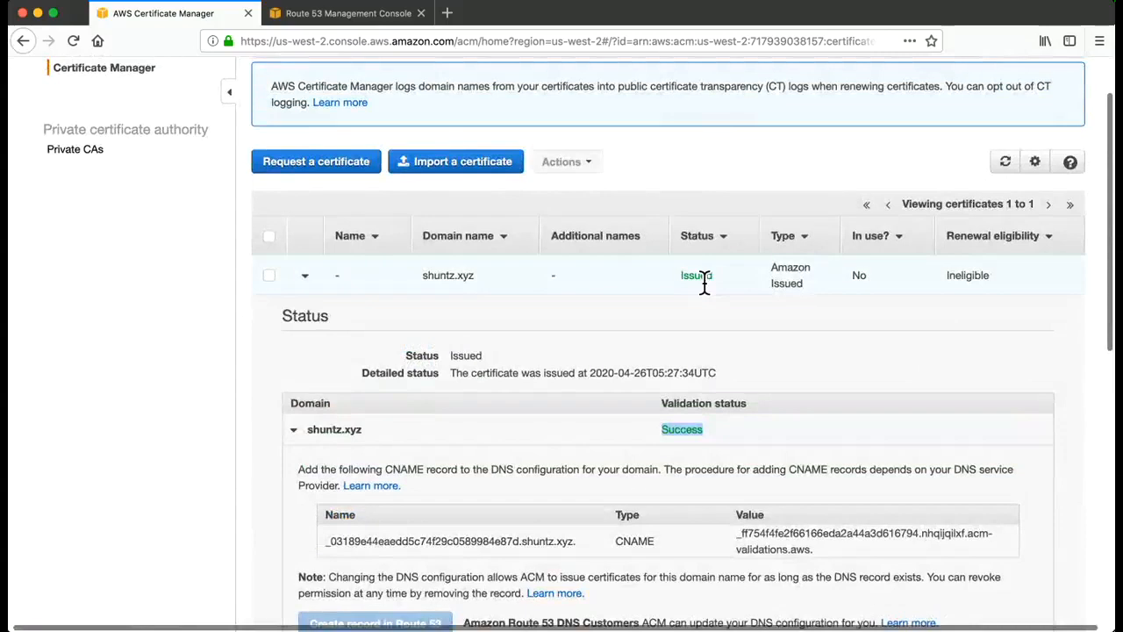
pyautogui.click(702, 283)
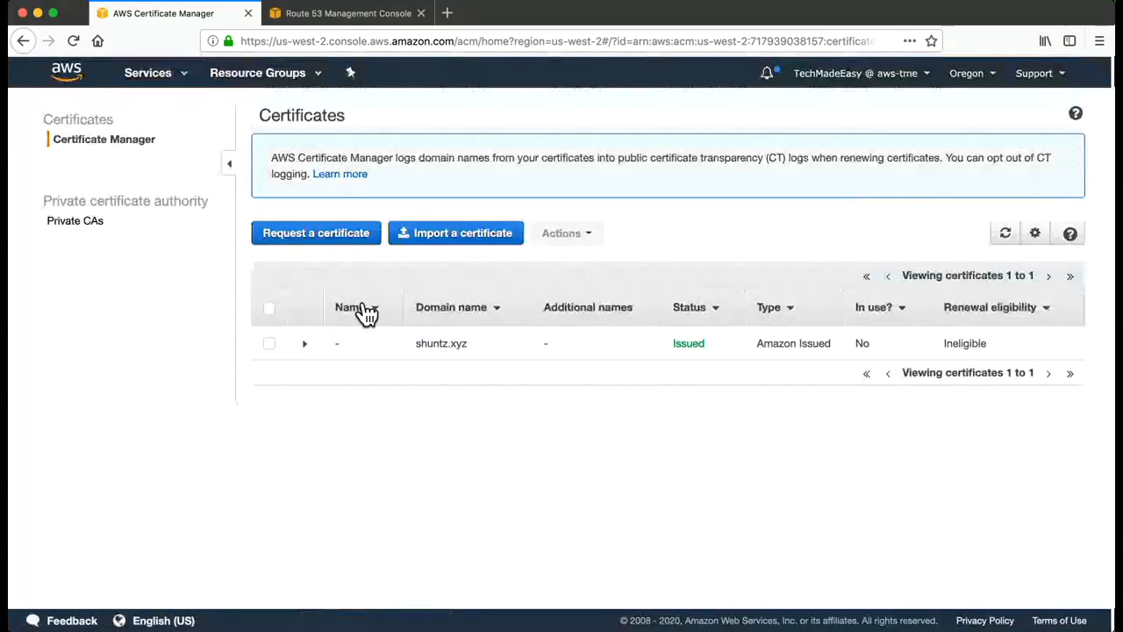
# Step: Examine the Not before and Not after validity dates in the shuntz.xyz certificate's details, and collapse the certificate again
pyautogui.click(327, 342)
pyautogui.scroll(-10, 450, 408)
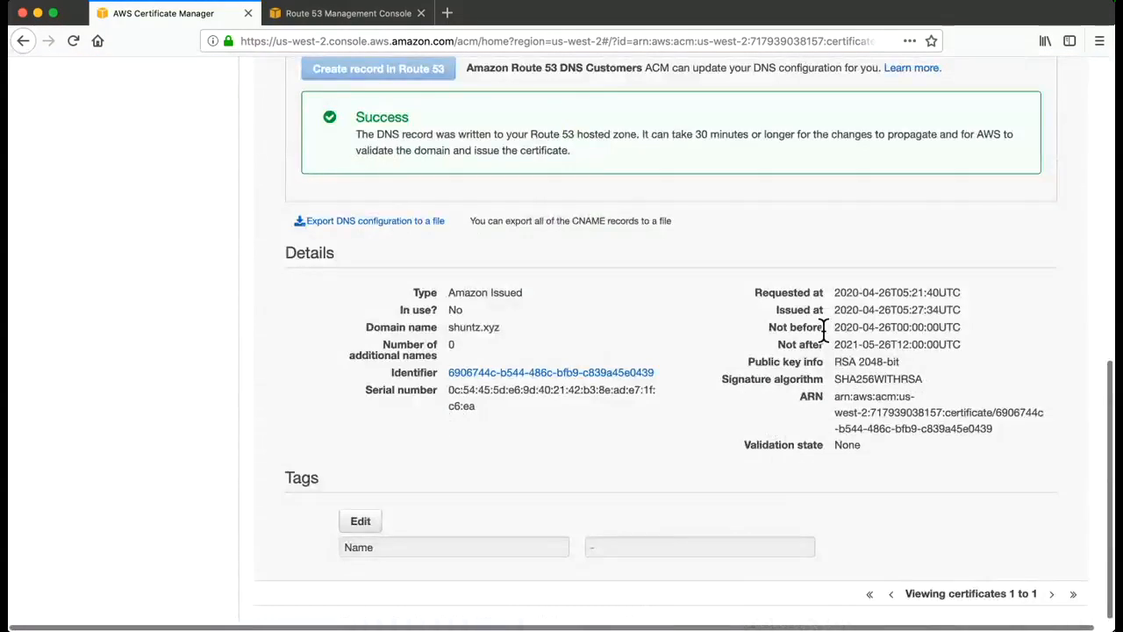
pyautogui.moveTo(777, 345); pyautogui.dragTo(986, 354)
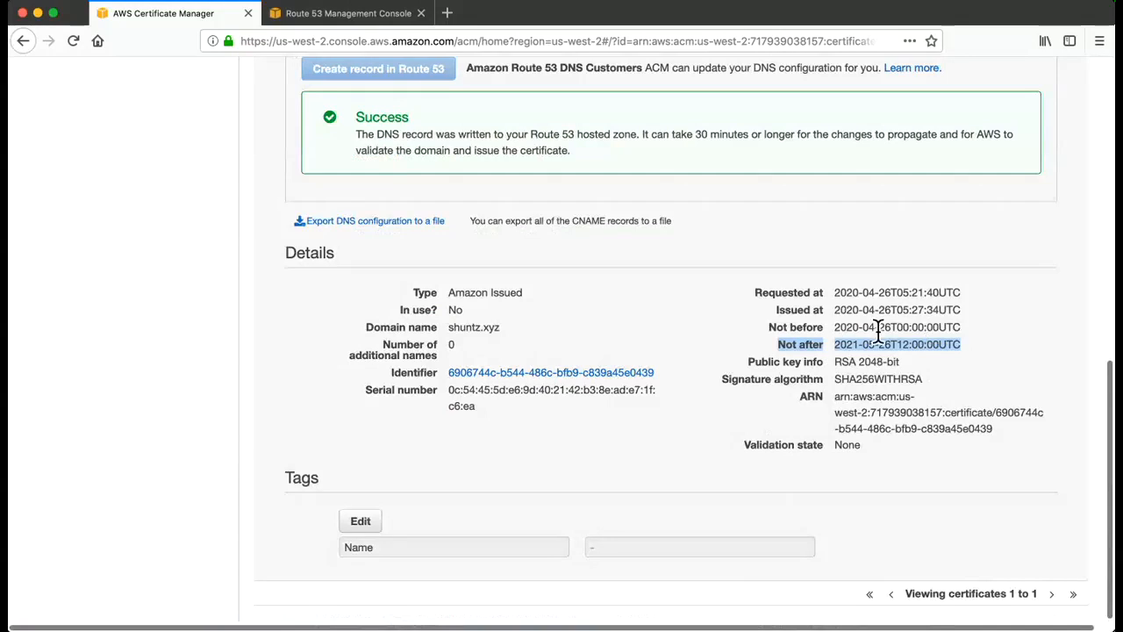
pyautogui.moveTo(891, 328); pyautogui.dragTo(829, 328)
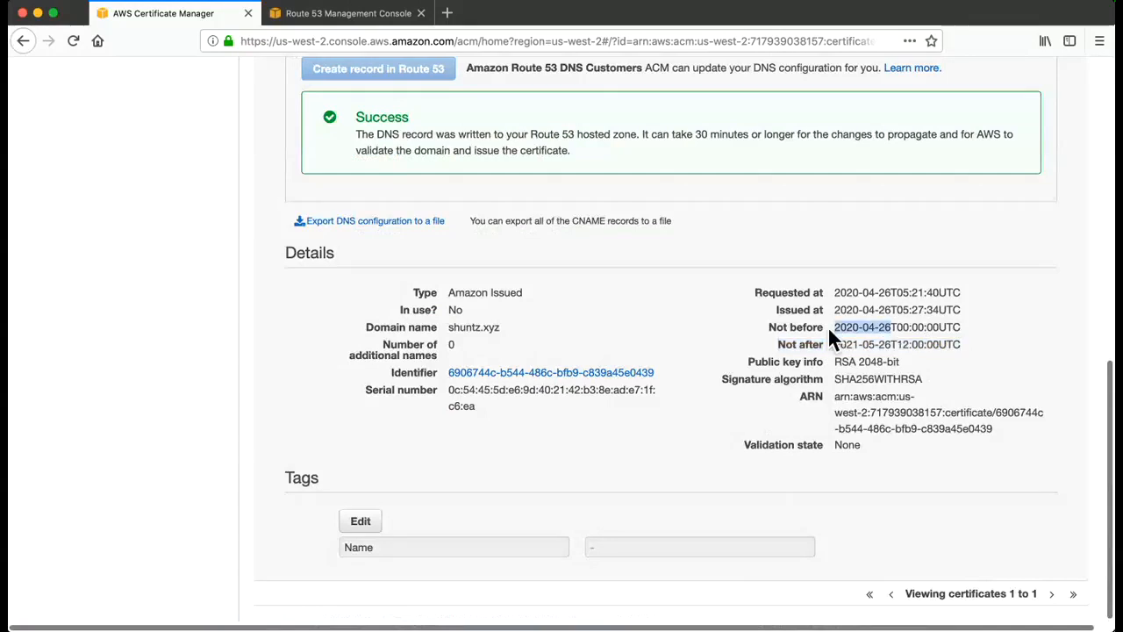
pyautogui.moveTo(892, 346); pyautogui.dragTo(832, 354)
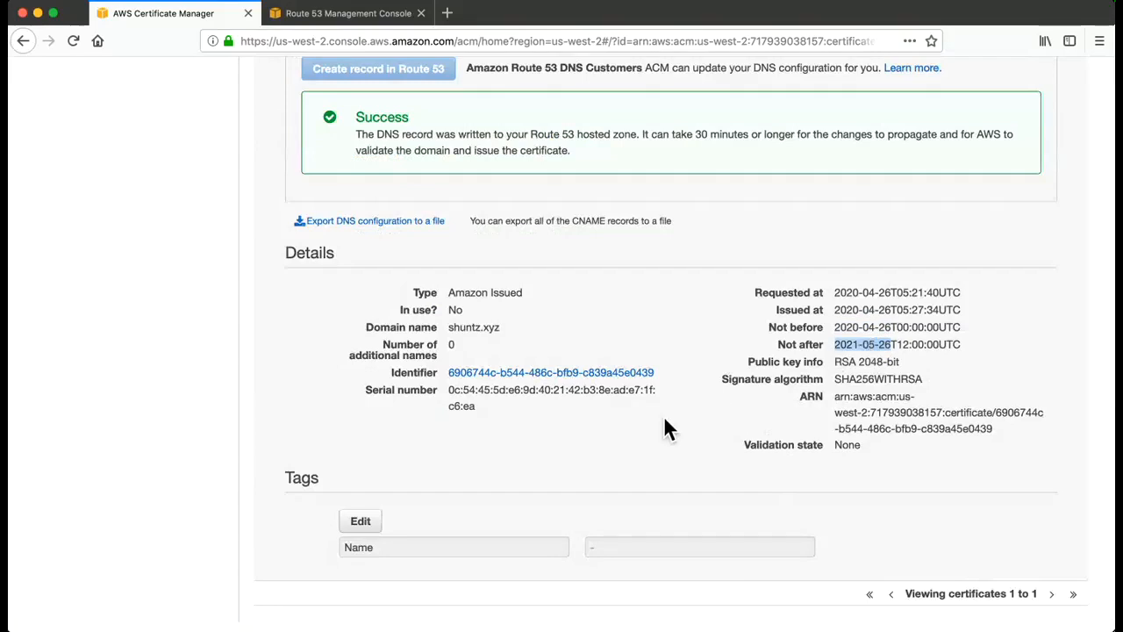
pyautogui.scroll(10, 665, 419)
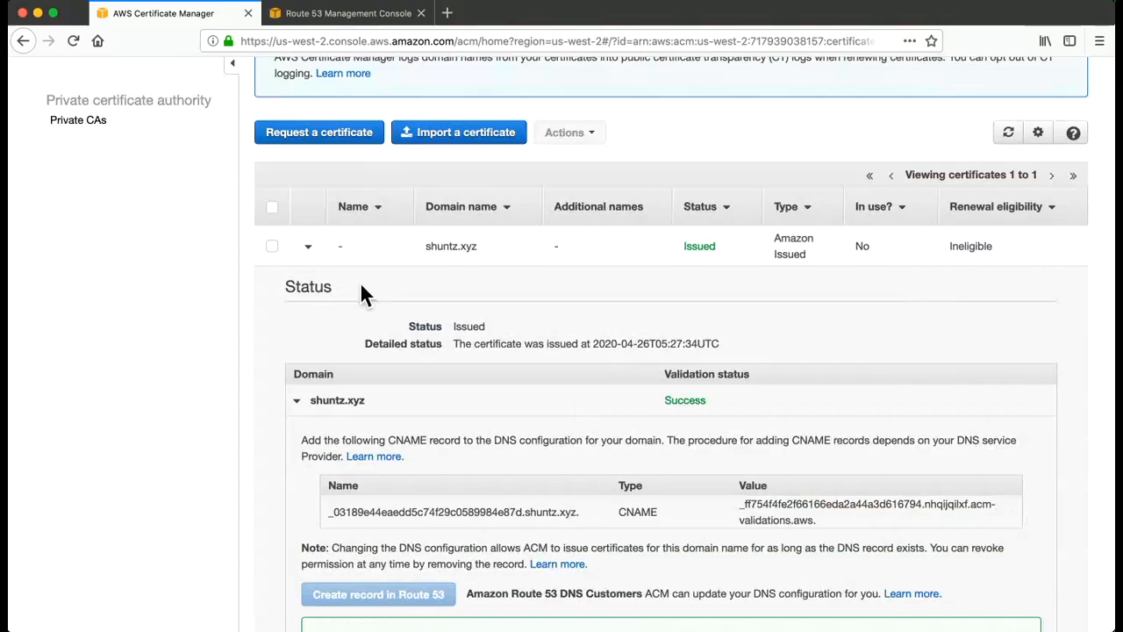
pyautogui.click(324, 249)
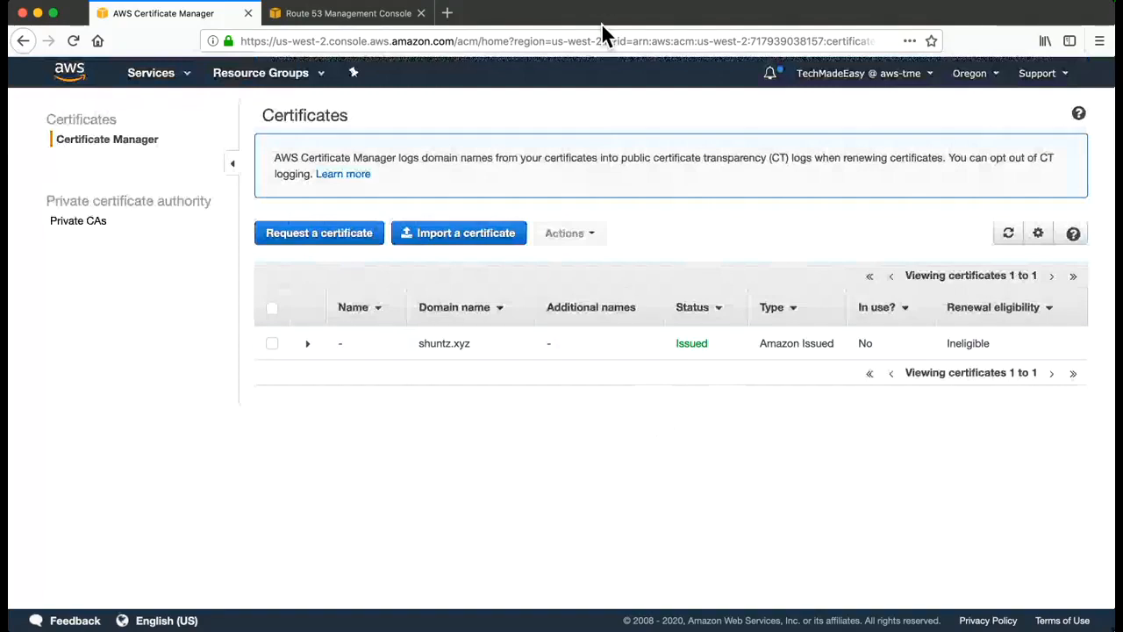
pyautogui.press('super+Tab')
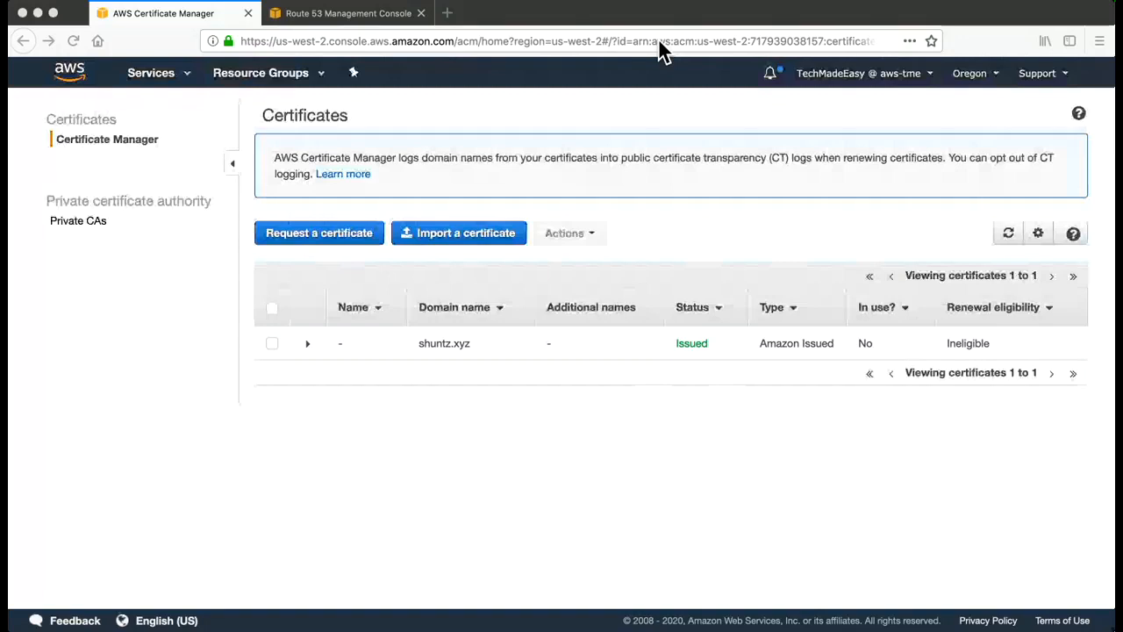